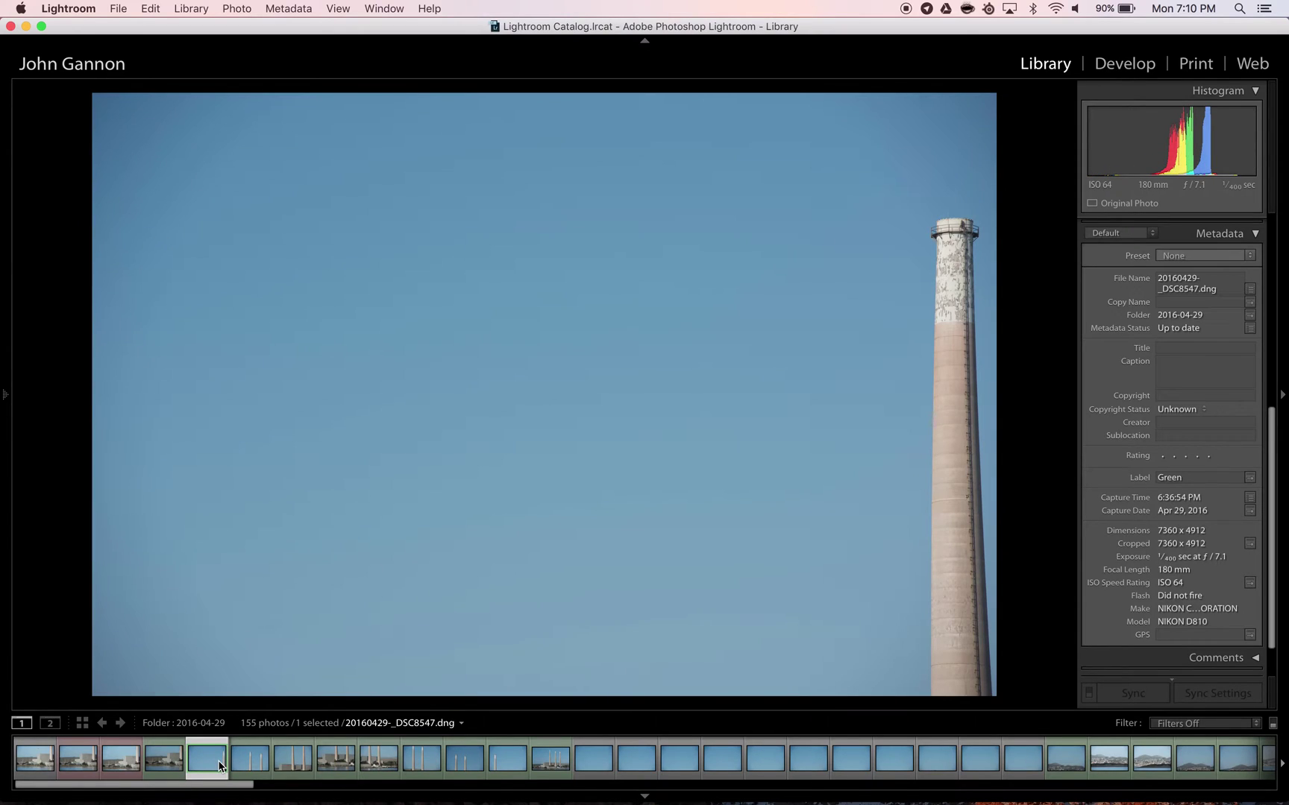
Look through the overlapping smokestack and power plant frames from _DSC8546.dng to _DSC8554.dng one by one
key(Right)
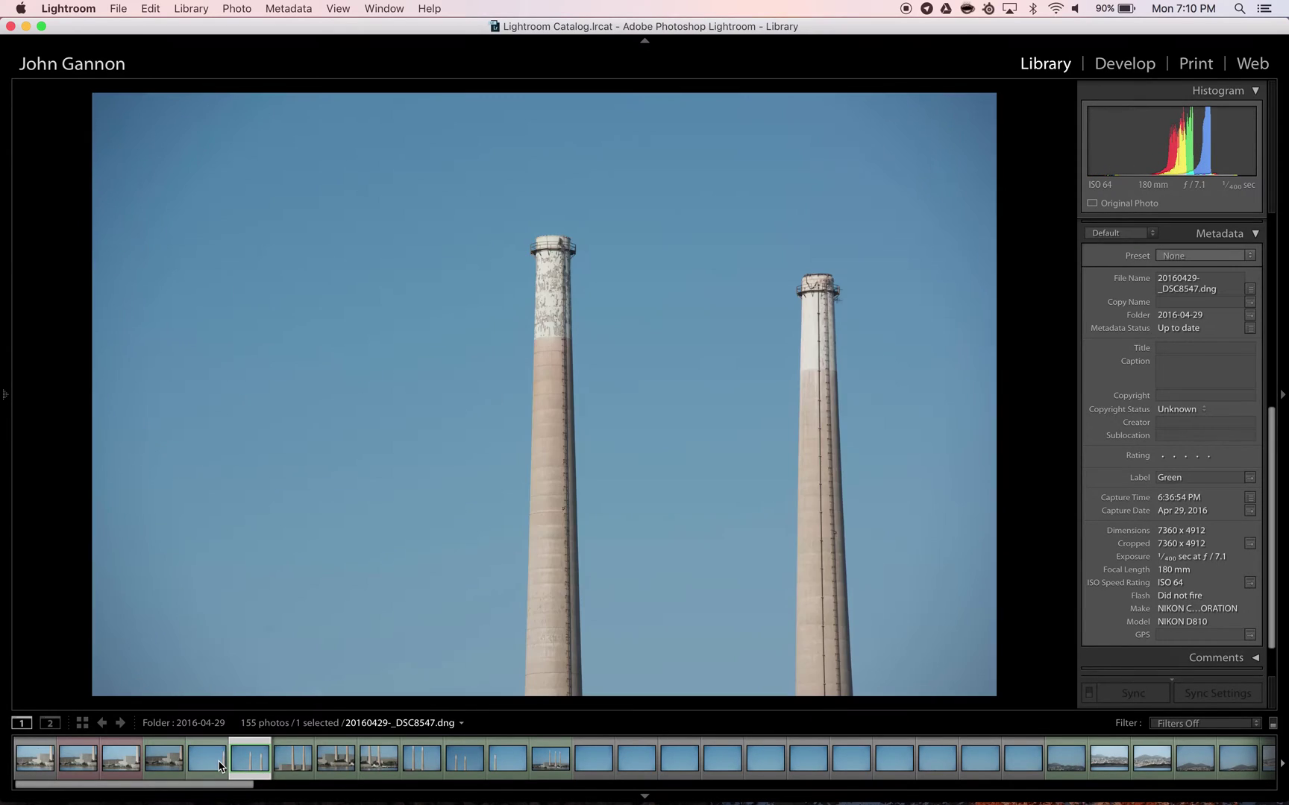
key(Right)
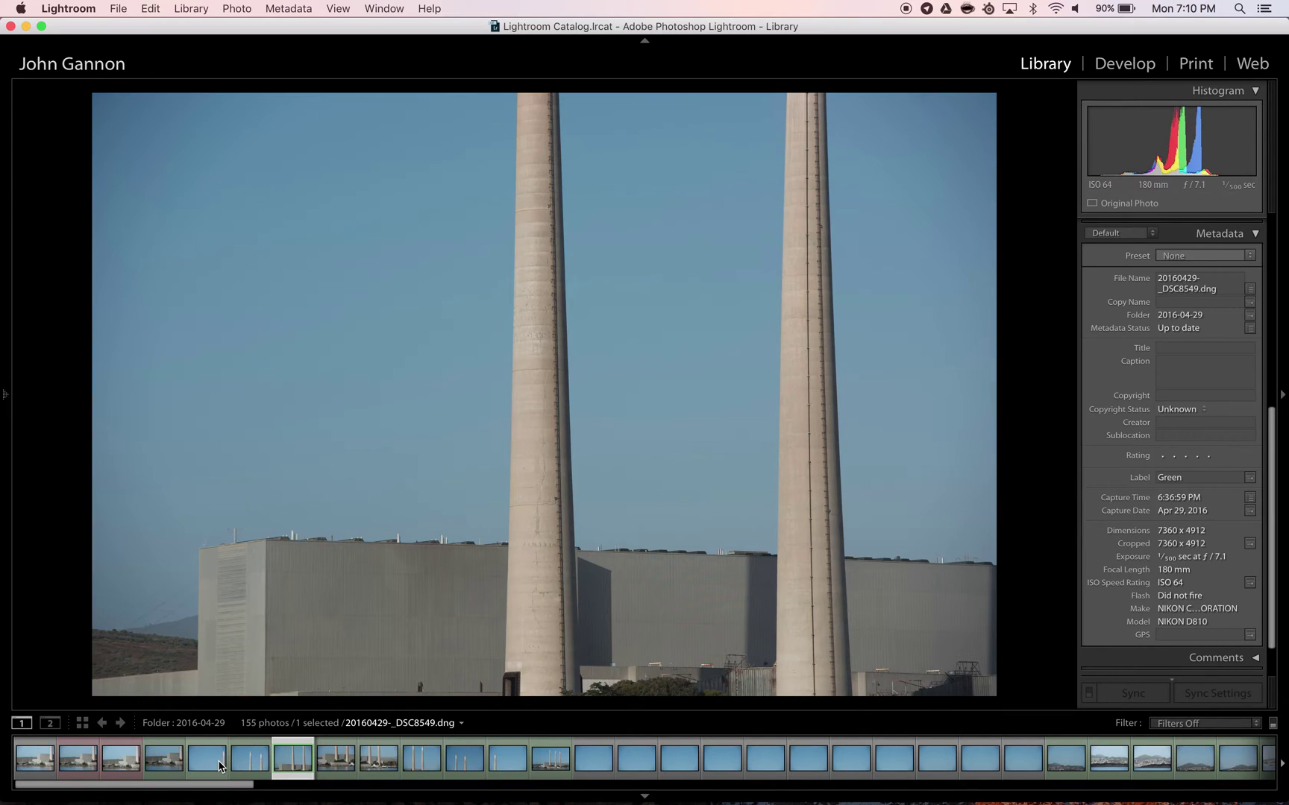
key(Right)
key(Right)
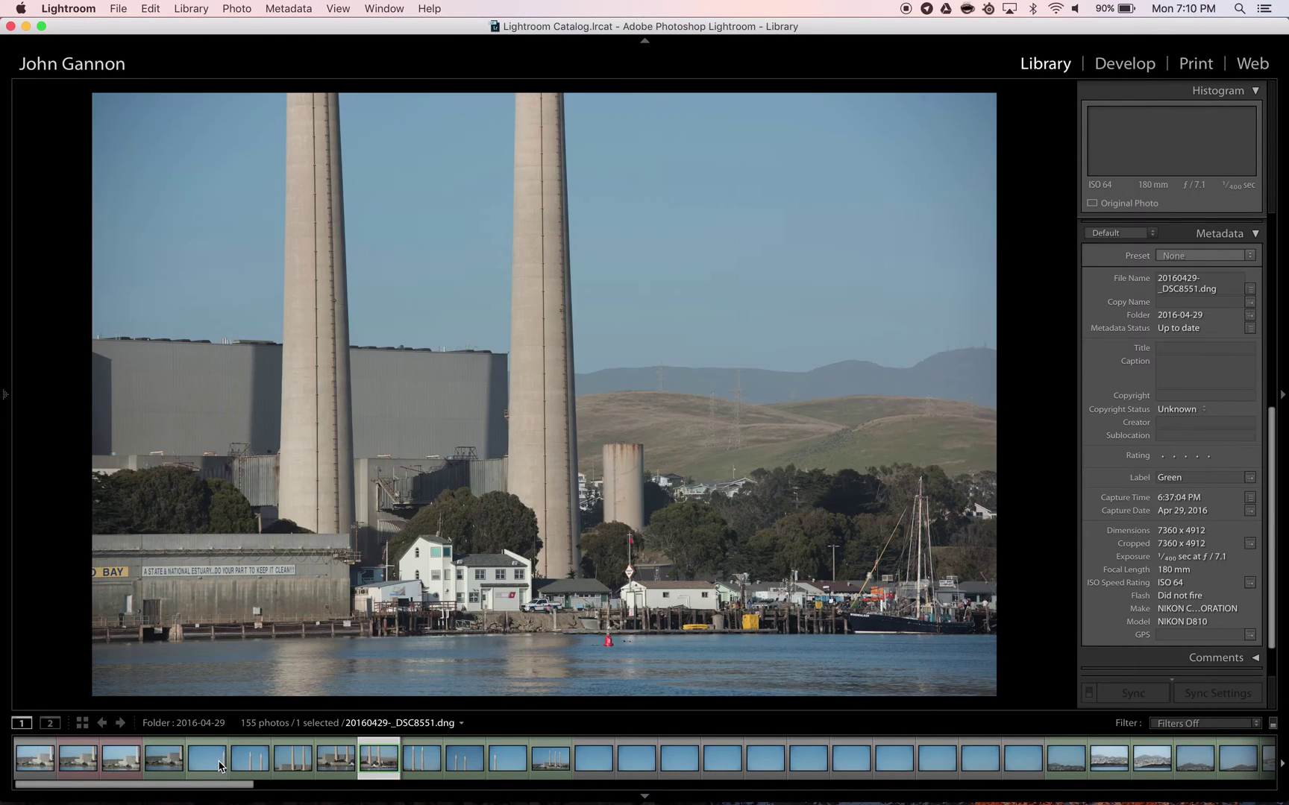
key(Right)
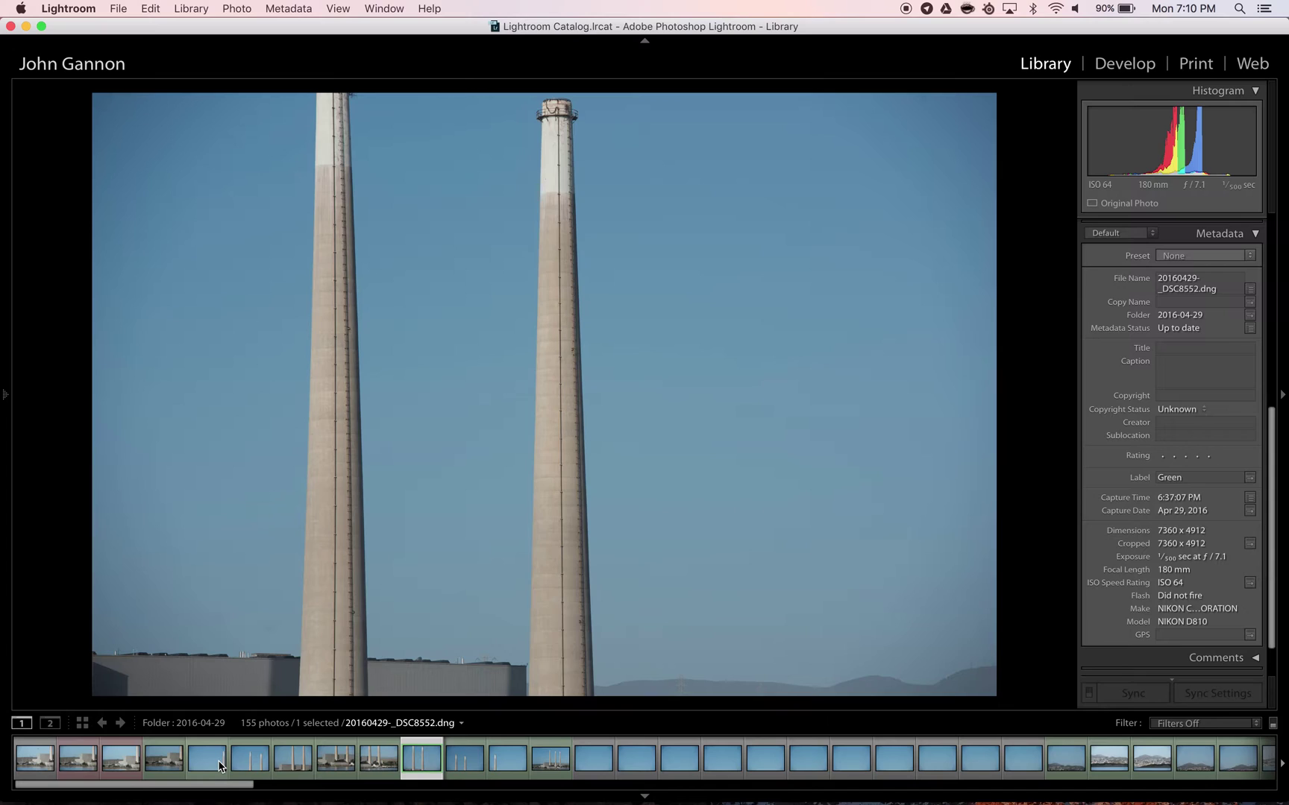
key(Right)
key(Right)
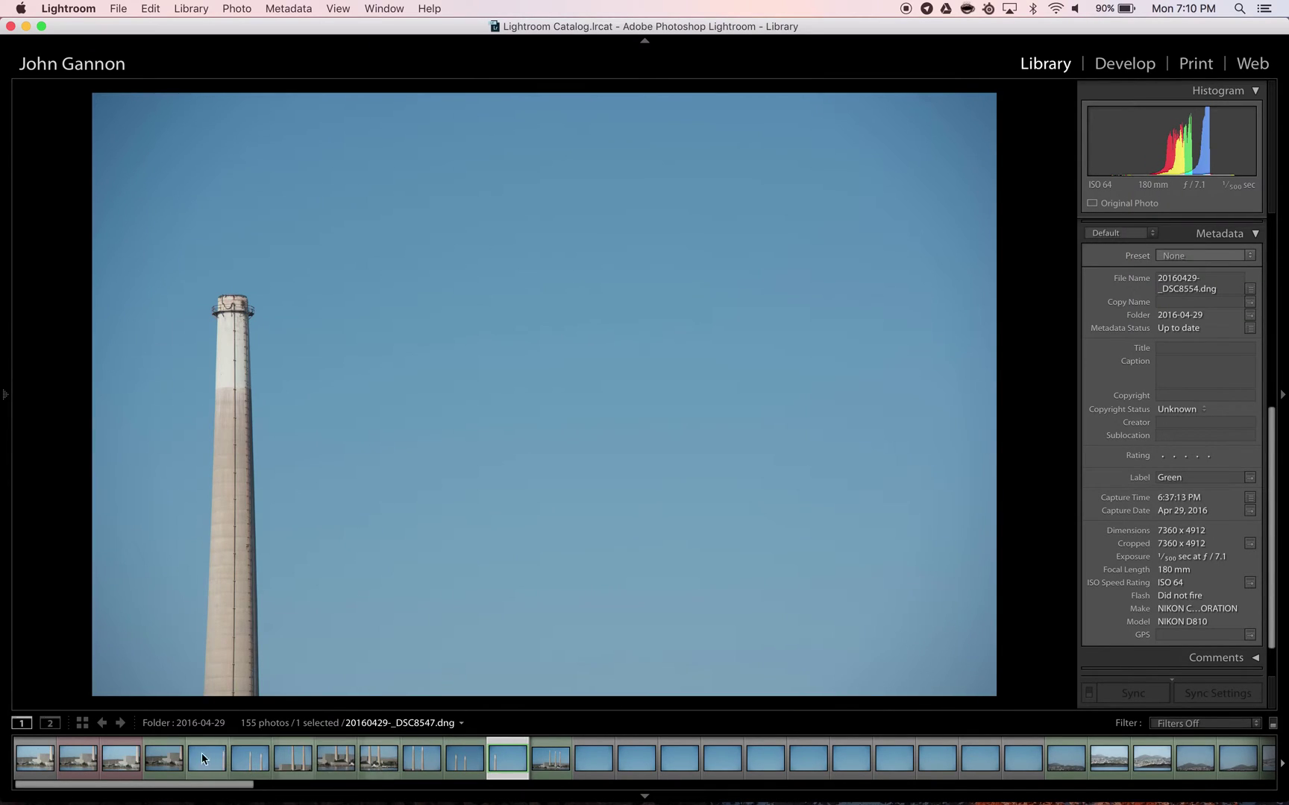
click(160, 760)
key(Right)
key(Right)
key(Right)
key(Right)
key(Right)
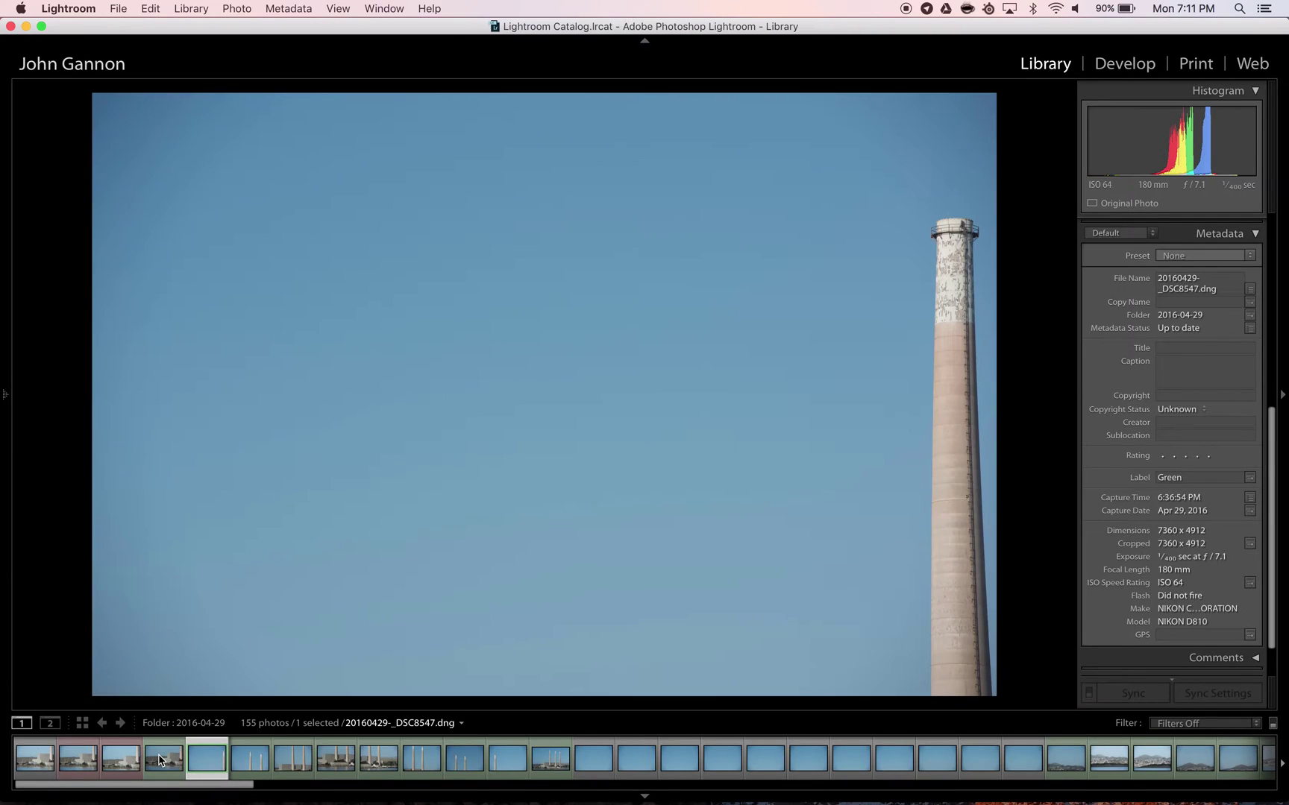
key(Right)
key(Right)
key(Right)
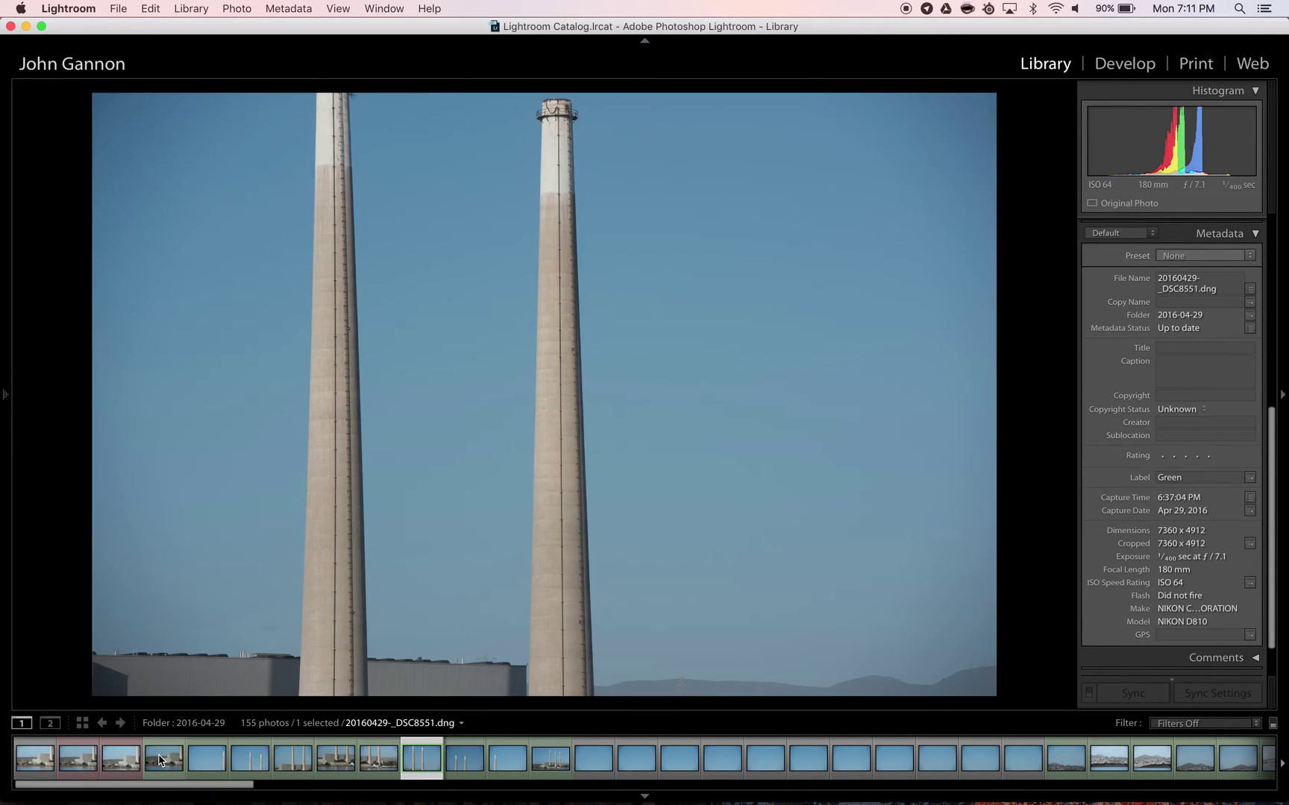
Select the nine photos from _DSC8546.dng through _DSC8554.dng and start a Panorama photo merge with them
key(Left)
key(Left)
key(Left)
key(Left)
key(Left)
key(Left)
key(Left)
key(Left)
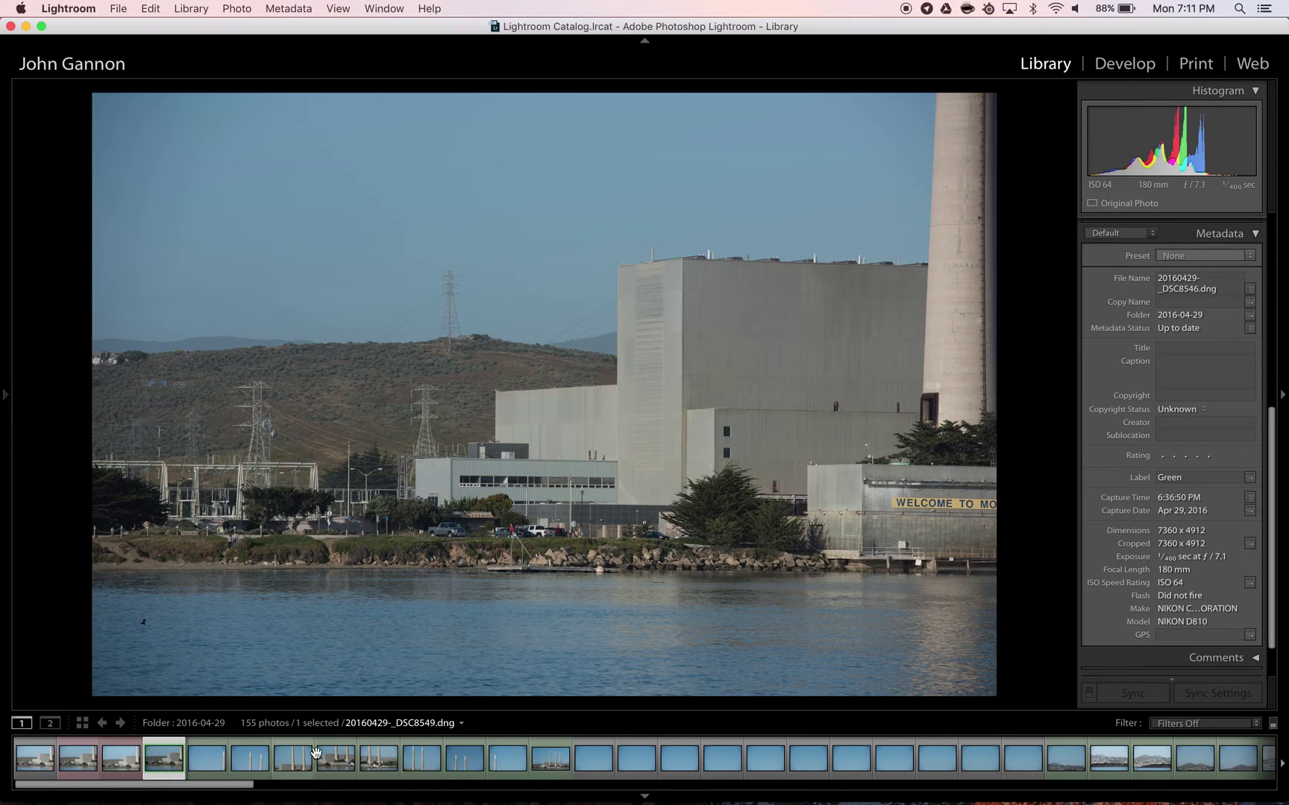
shift+click(499, 754)
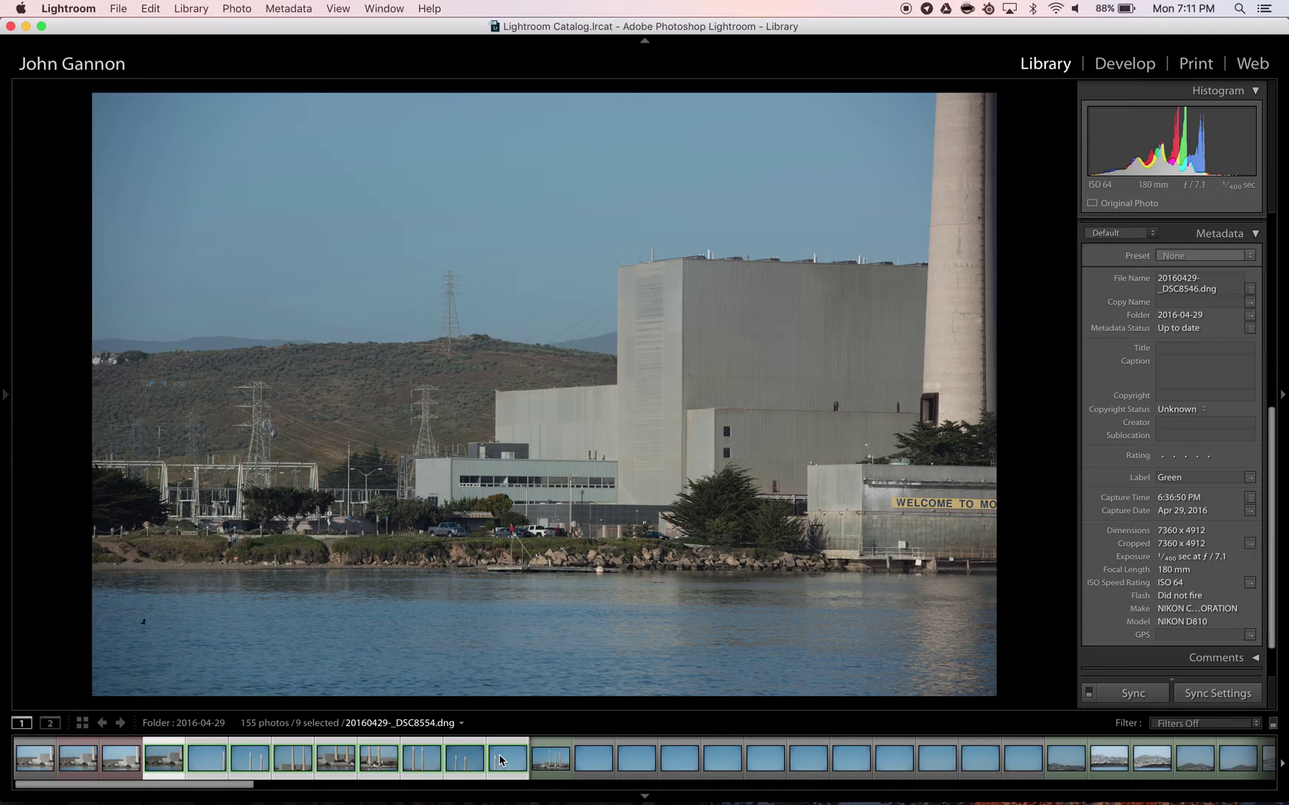
right_click(500, 754)
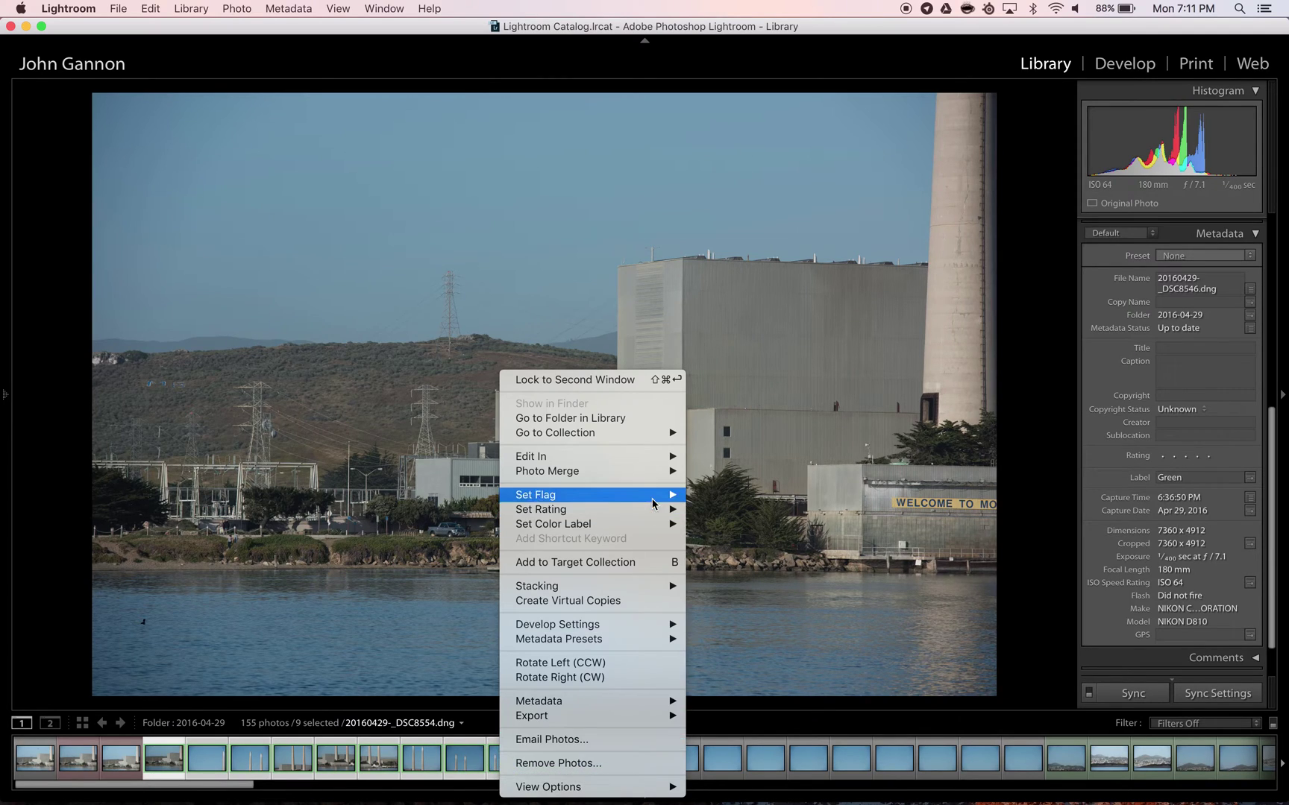
mouse_move(650, 473)
click(728, 486)
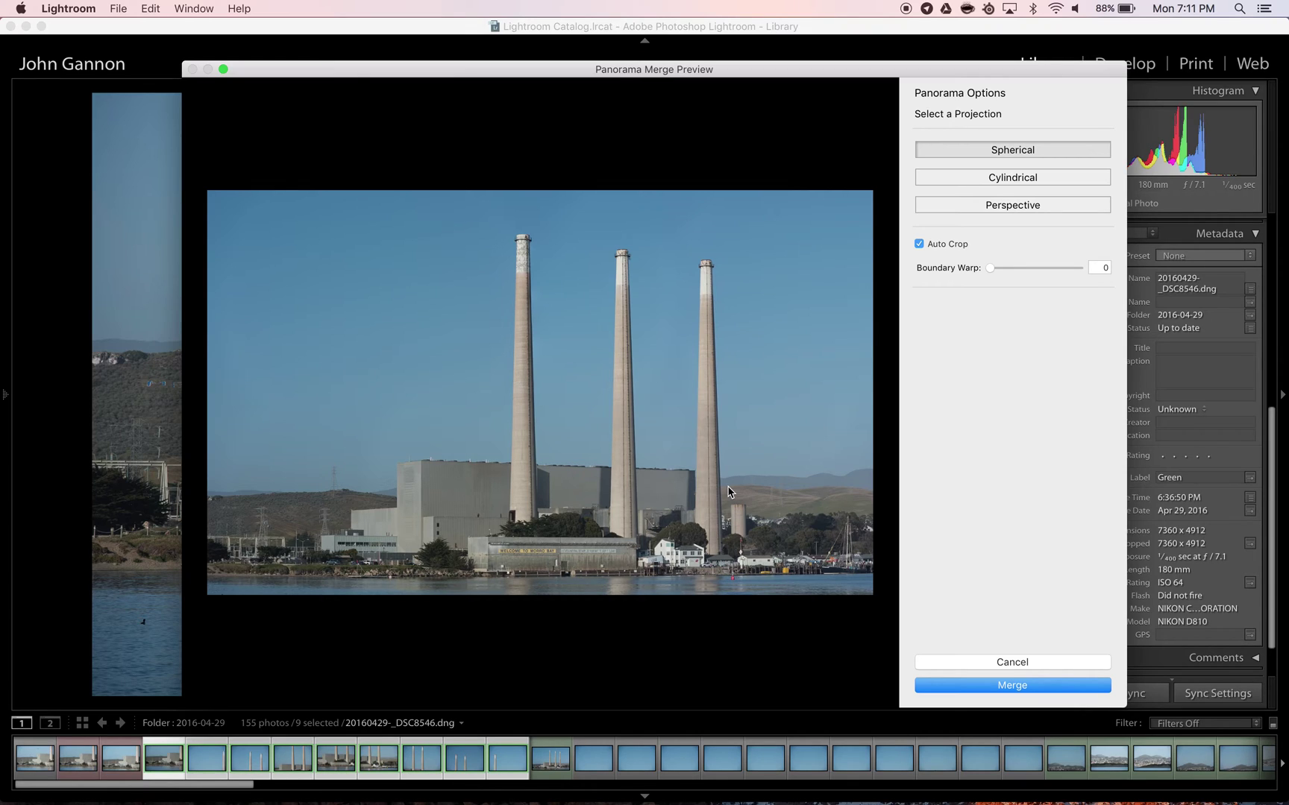
Preview the Cylindrical projection, choose Perspective instead and merge the panorama with Auto Crop on
click(1015, 177)
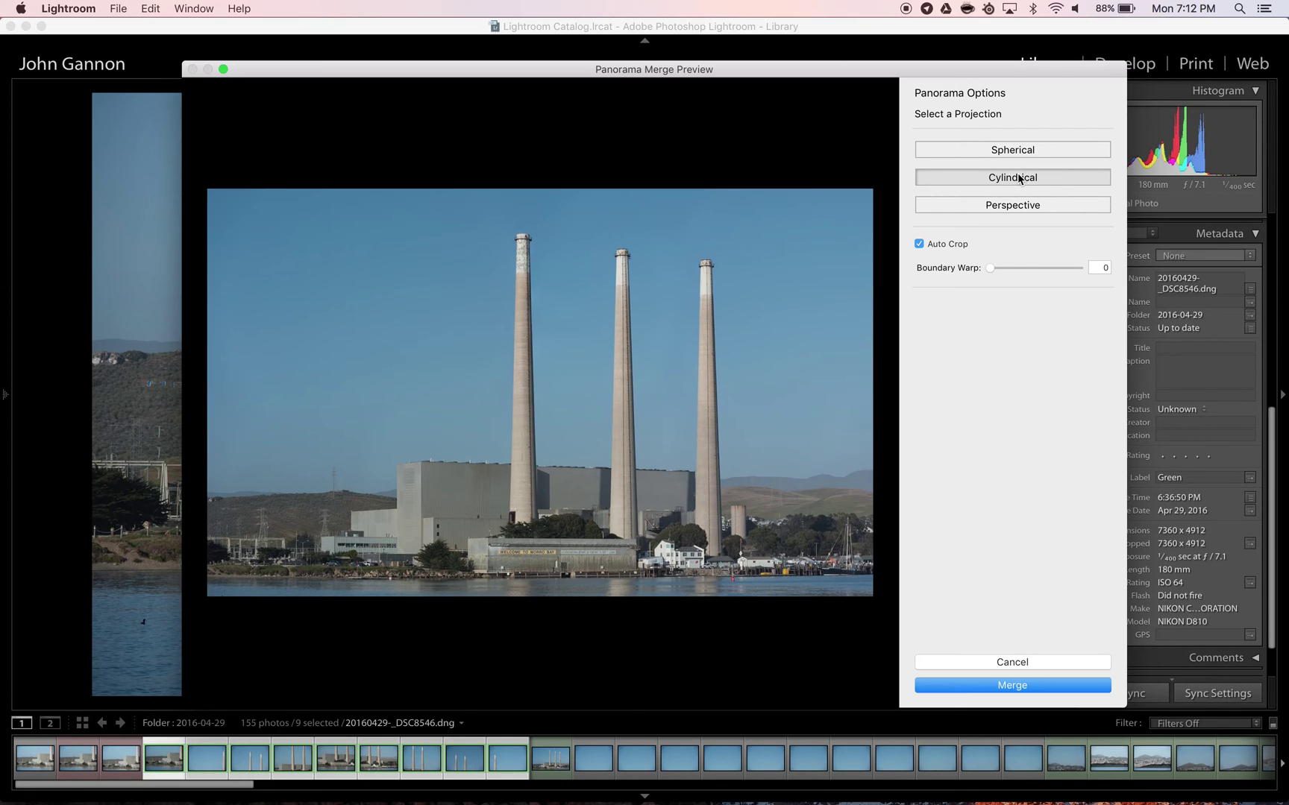
click(1019, 206)
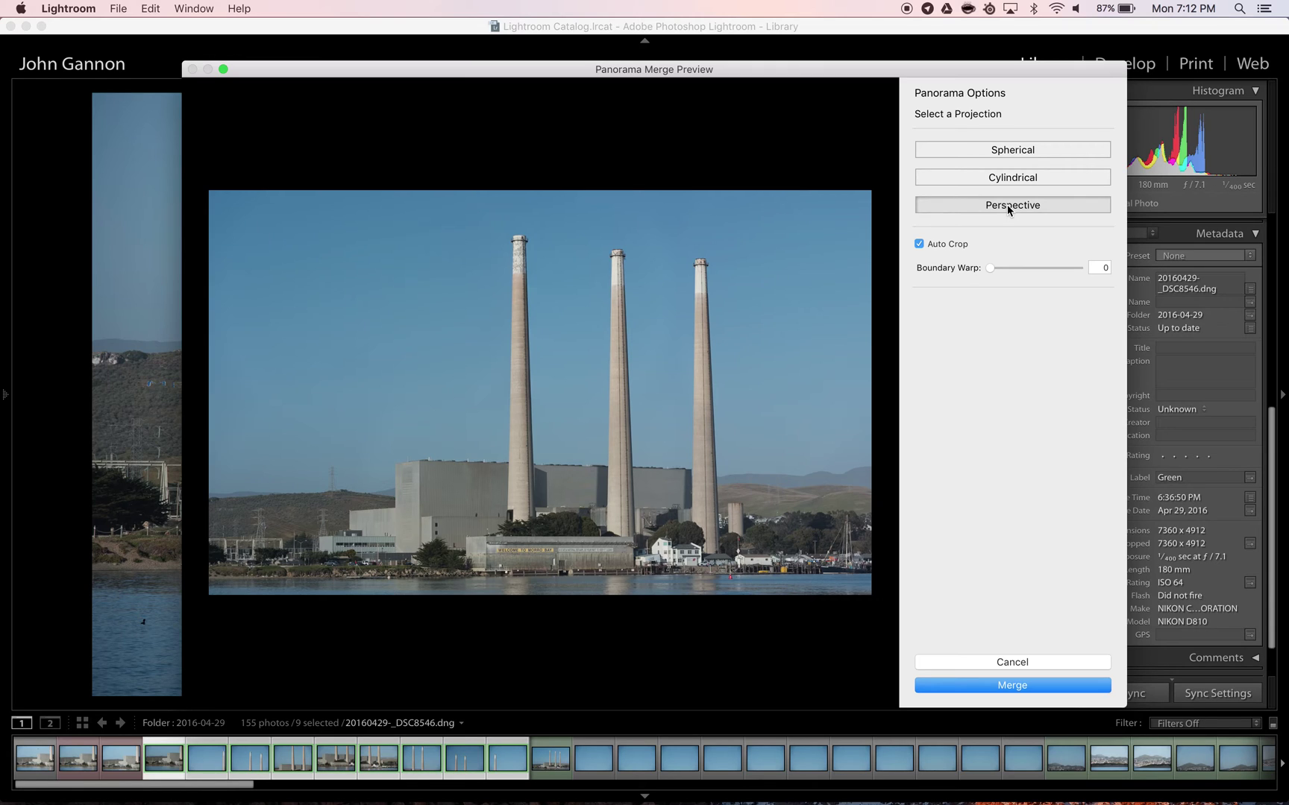
click(1003, 684)
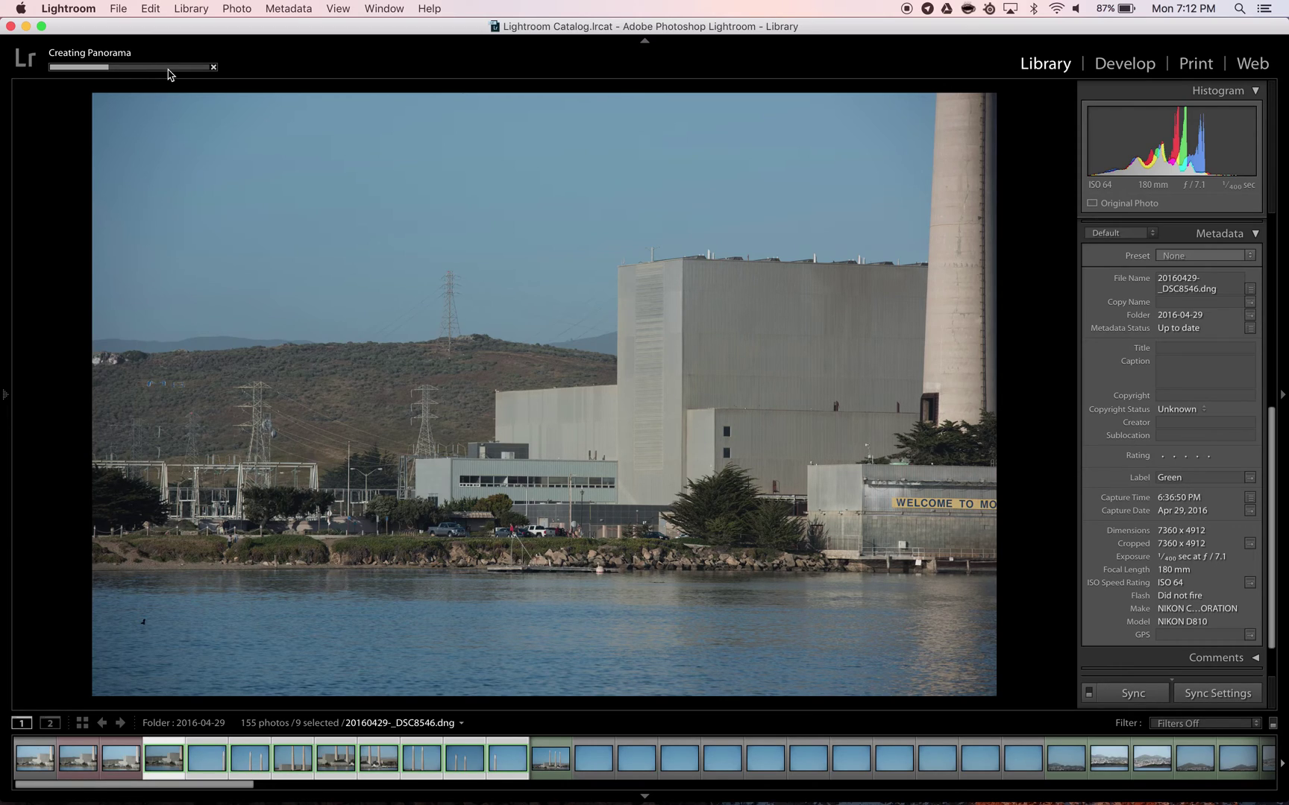
View the already stitched _DSC8546-Pano.dng in Develop and inspect its crop boundaries with the Crop tool
click(563, 766)
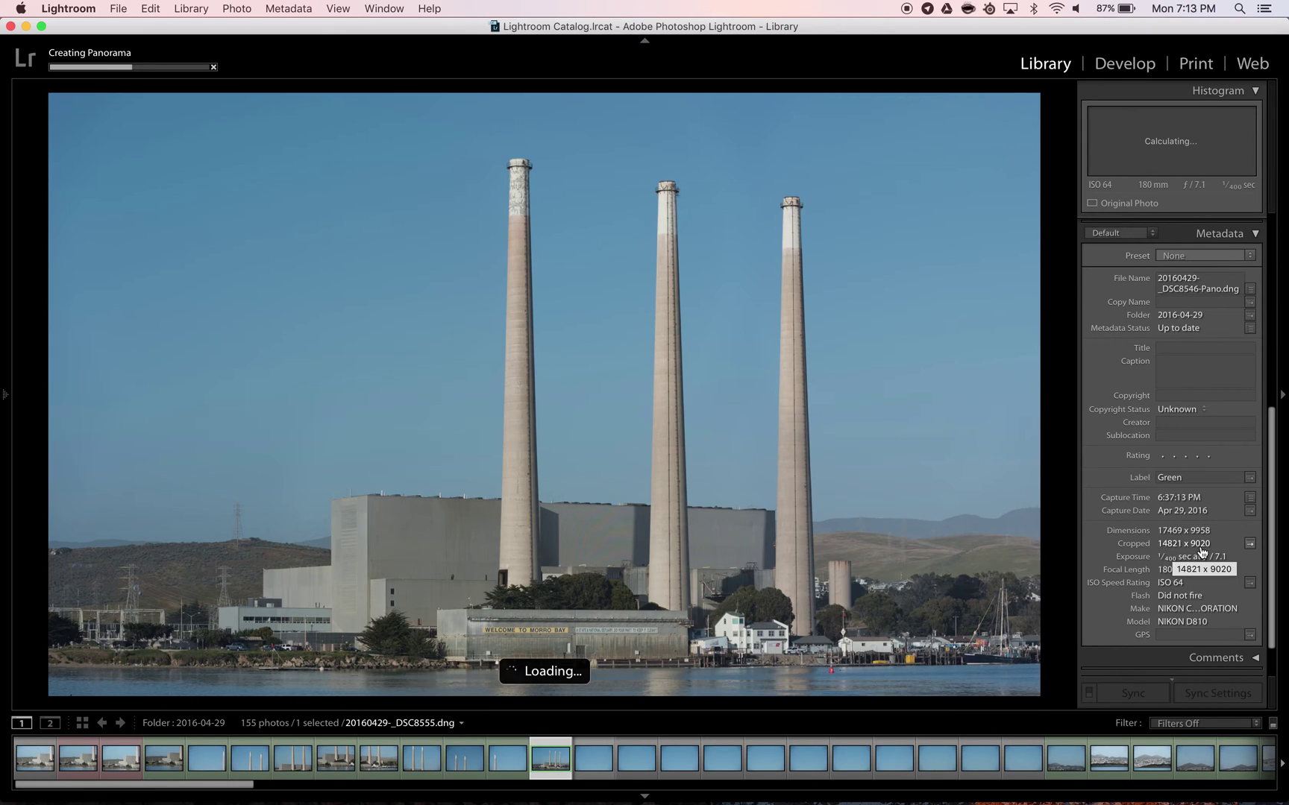
click(1118, 67)
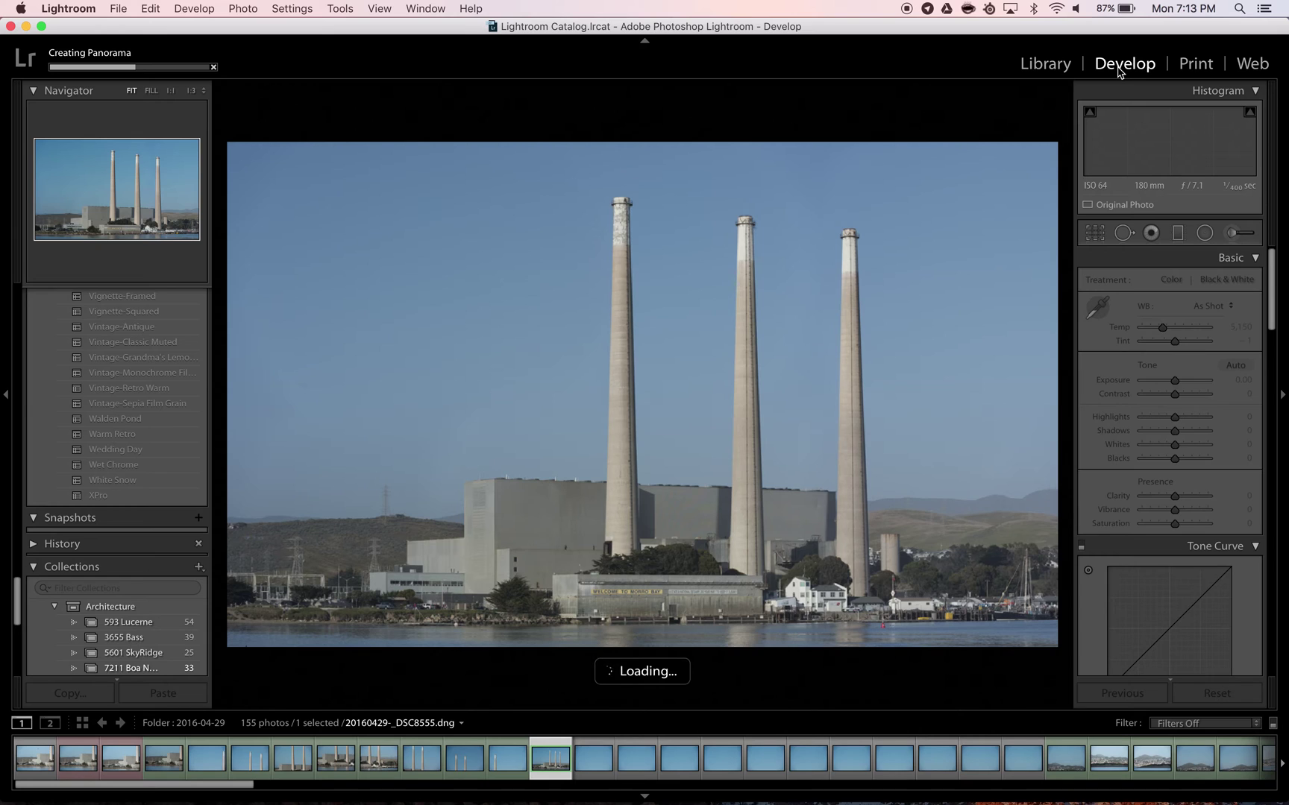
click(1096, 234)
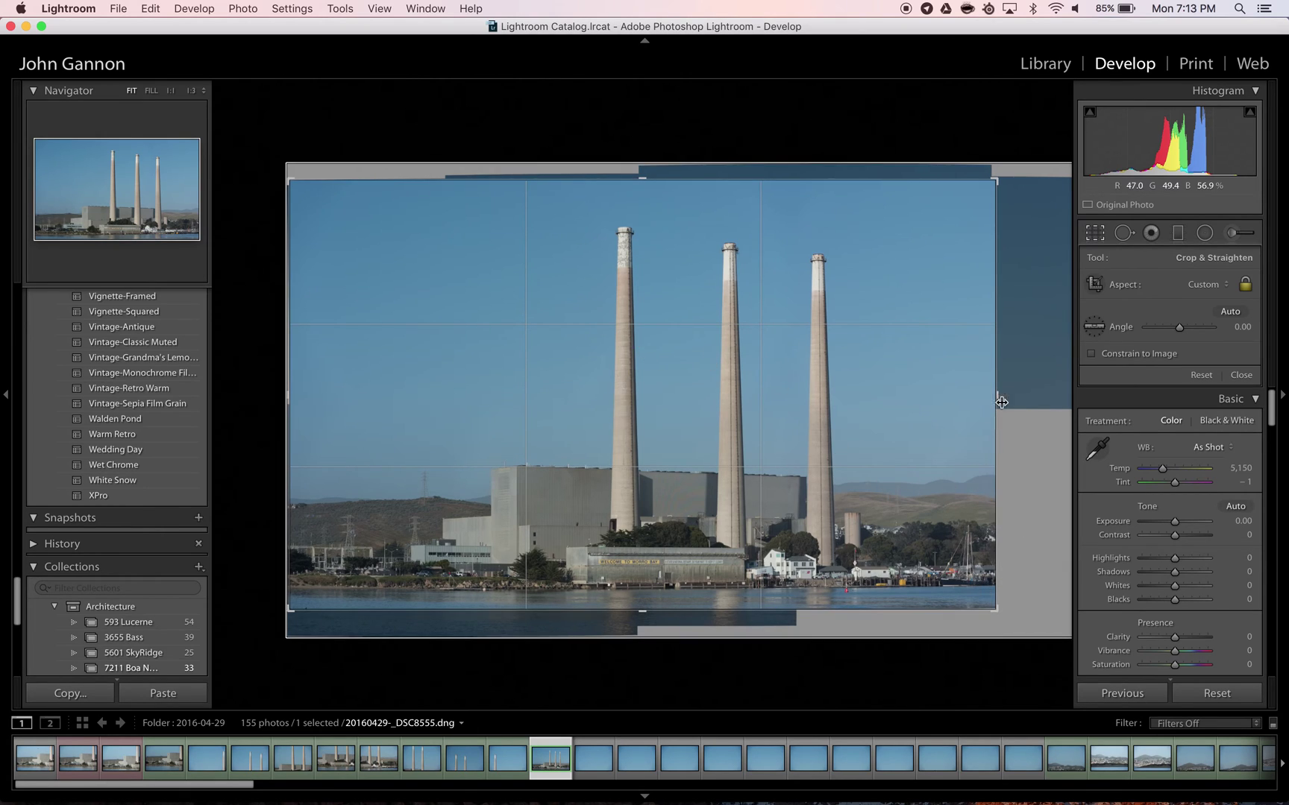
key(Return)
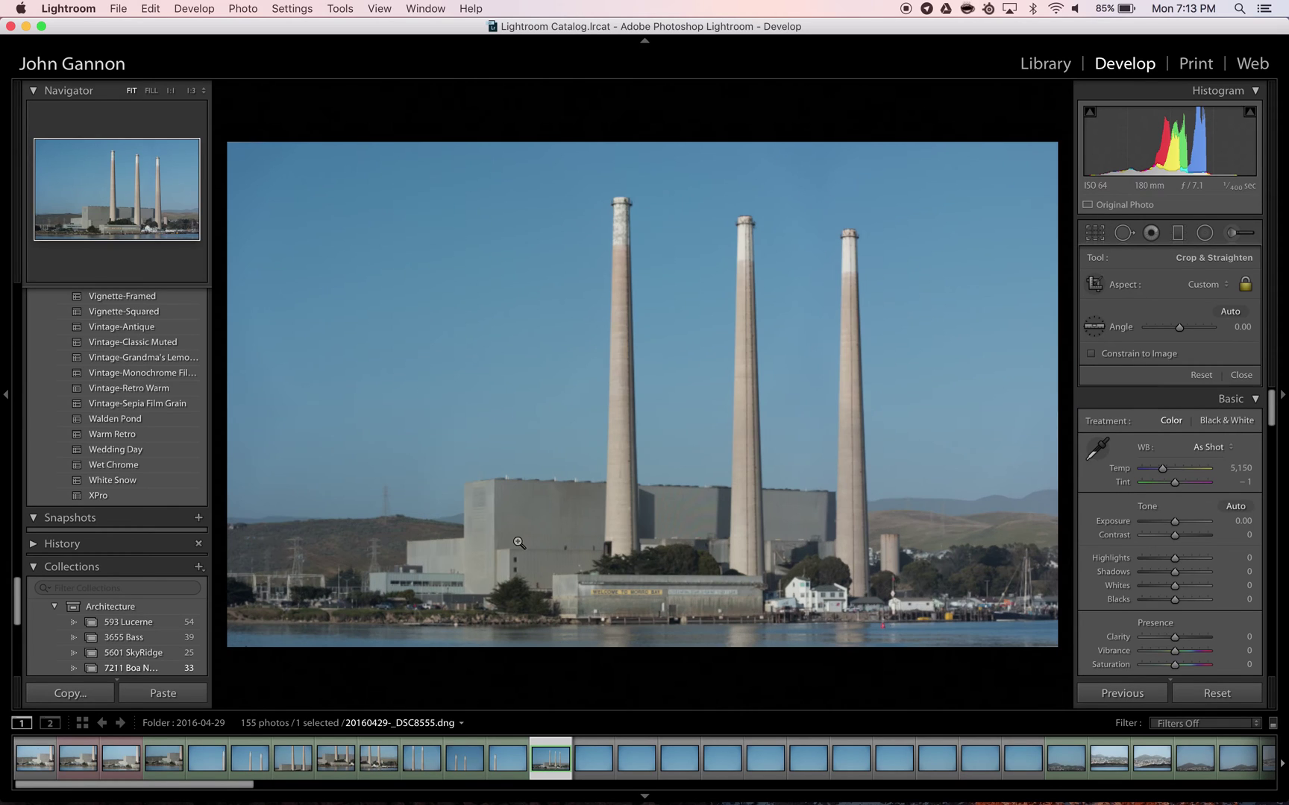
Find and open the _DSC8592-Pano.dng panorama of the smokestack and hills in the 2016-04-29 folder
scroll(605, 751, down, 2)
scroll(605, 752, down, 3)
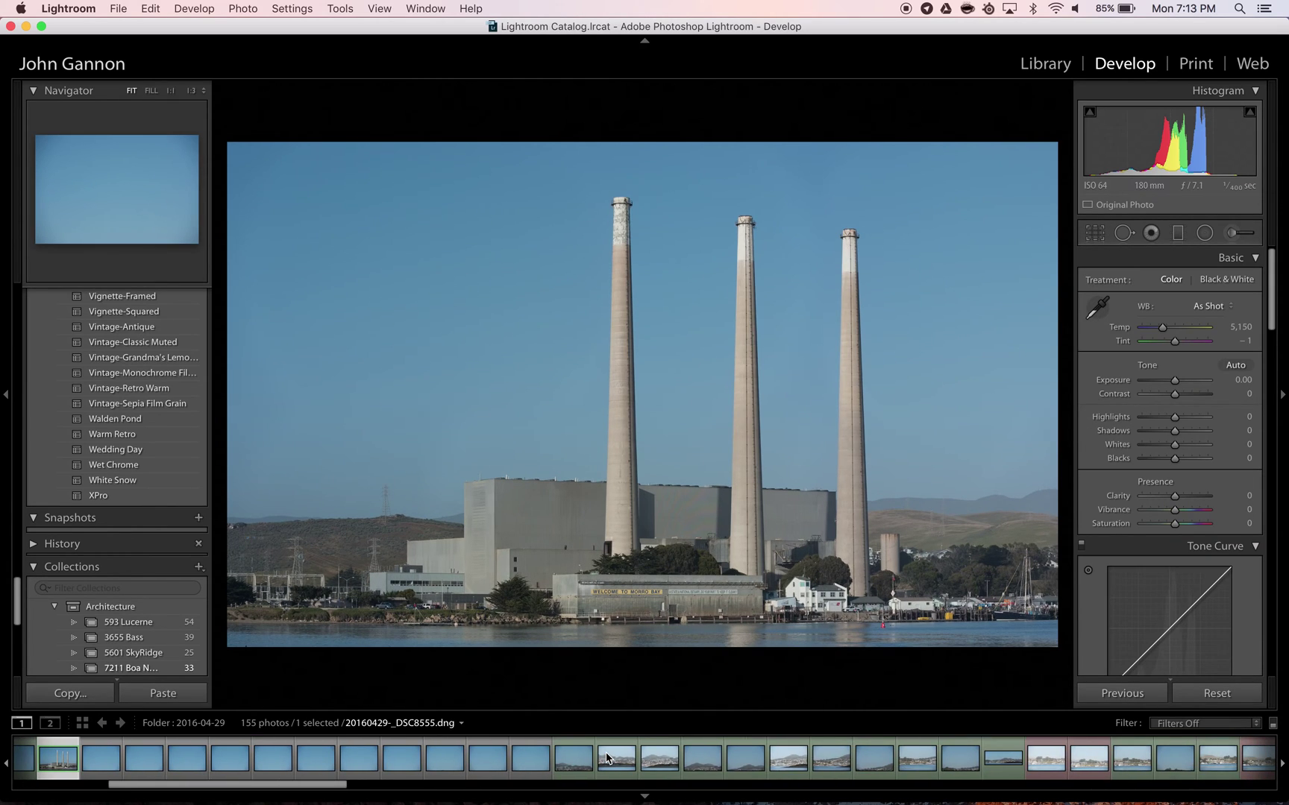
scroll(606, 759, down, 3)
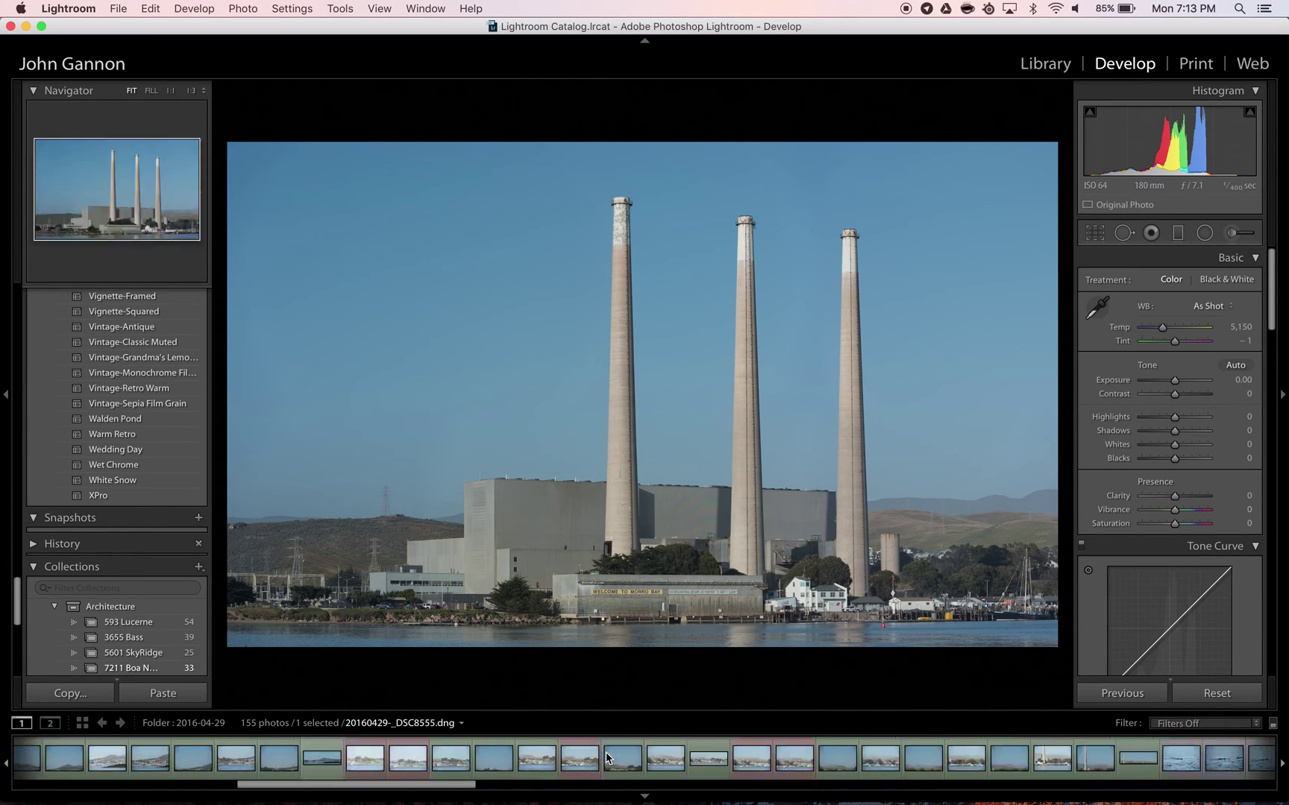
scroll(745, 764, down, 4)
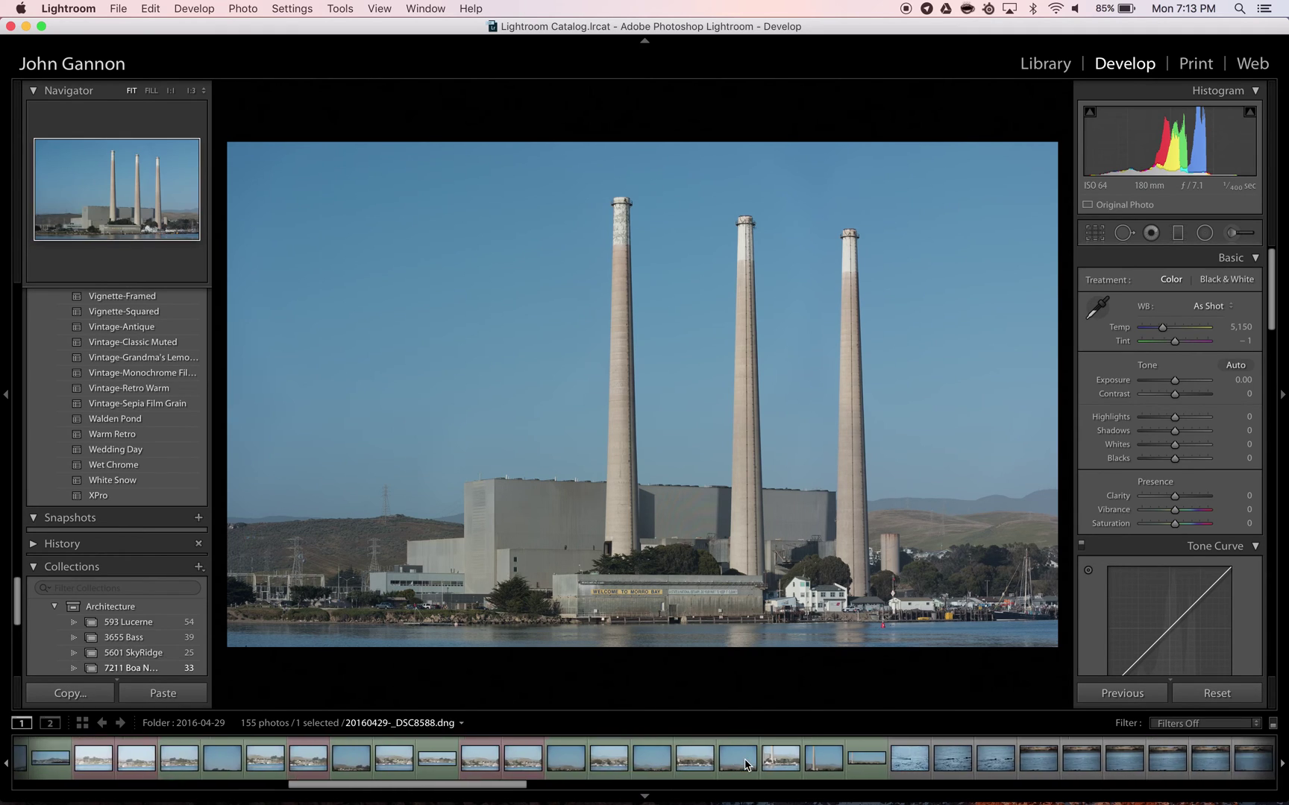
click(745, 759)
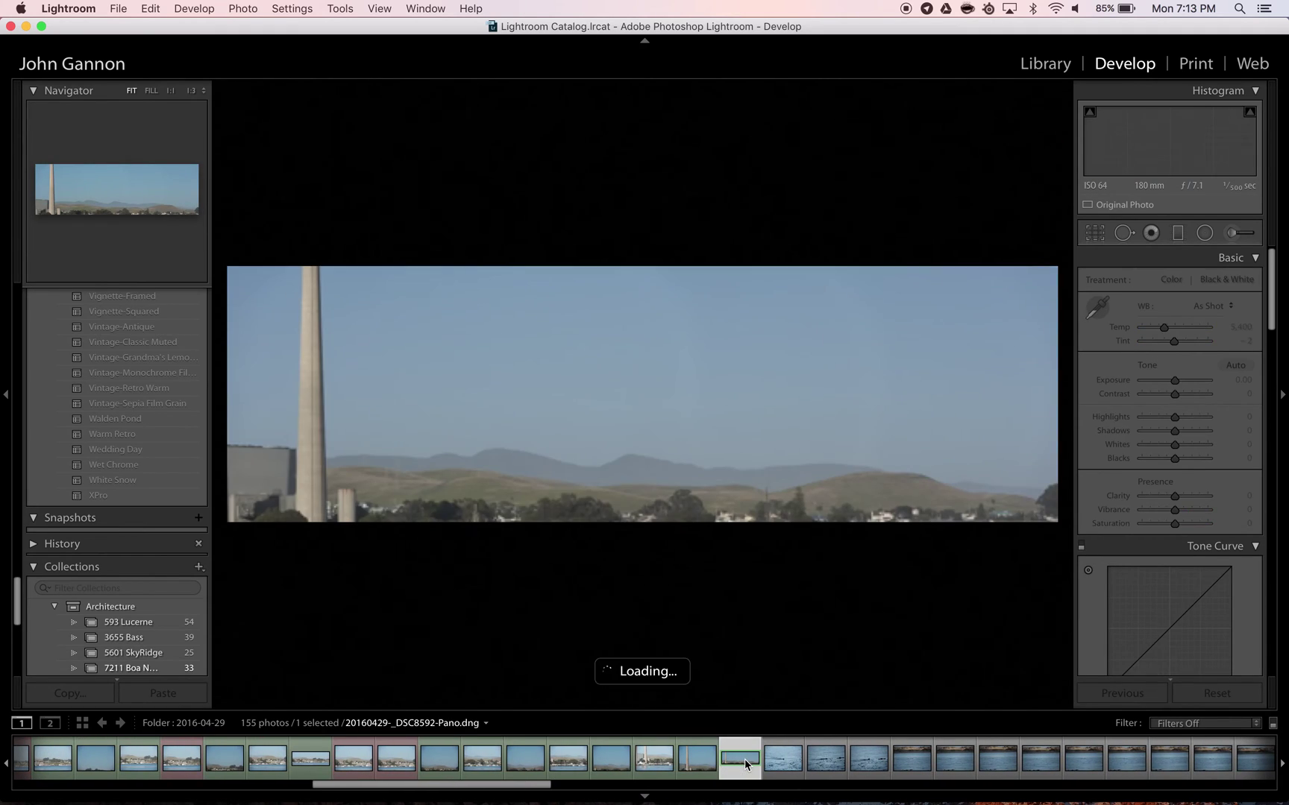
Find the very wide harbor panorama _DSC8649-Pano.dng and show it in the Library module with its metadata
scroll(745, 759, down, 10)
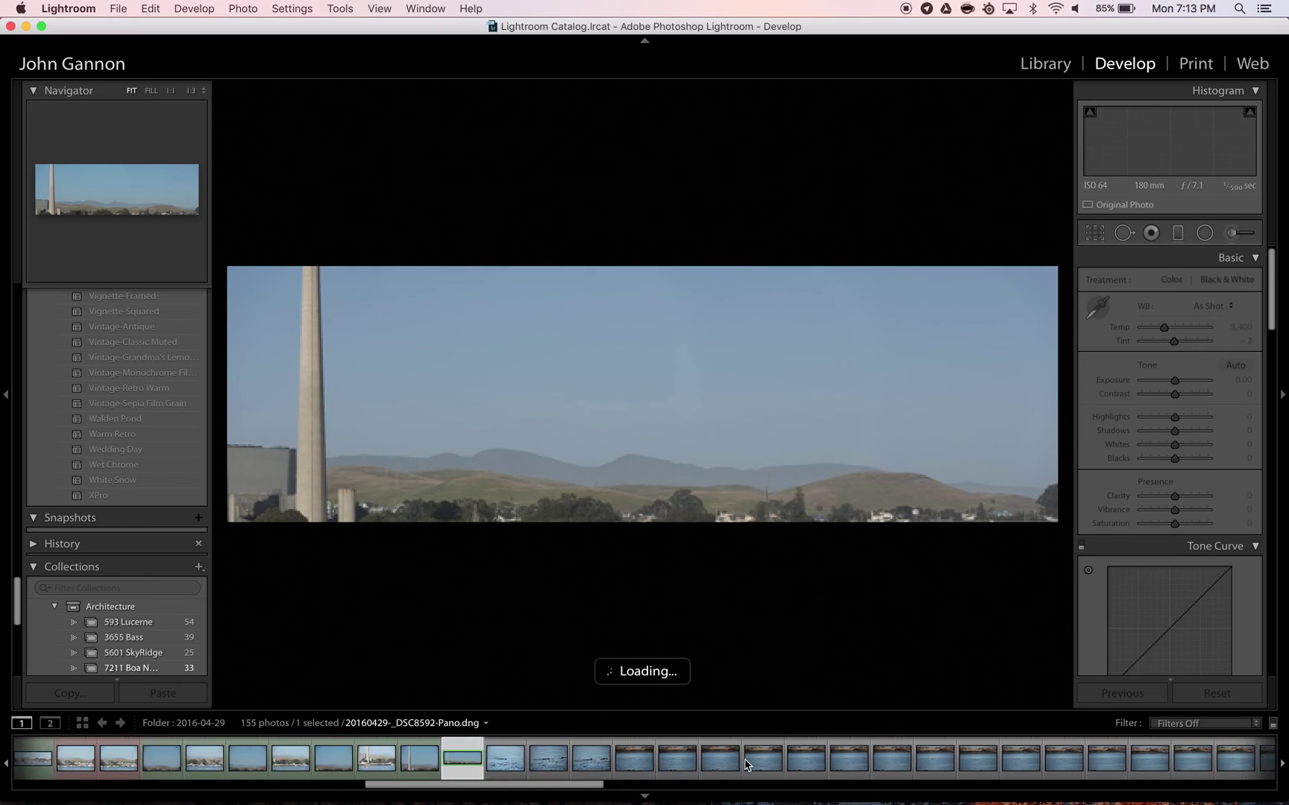
scroll(746, 765, down, 4)
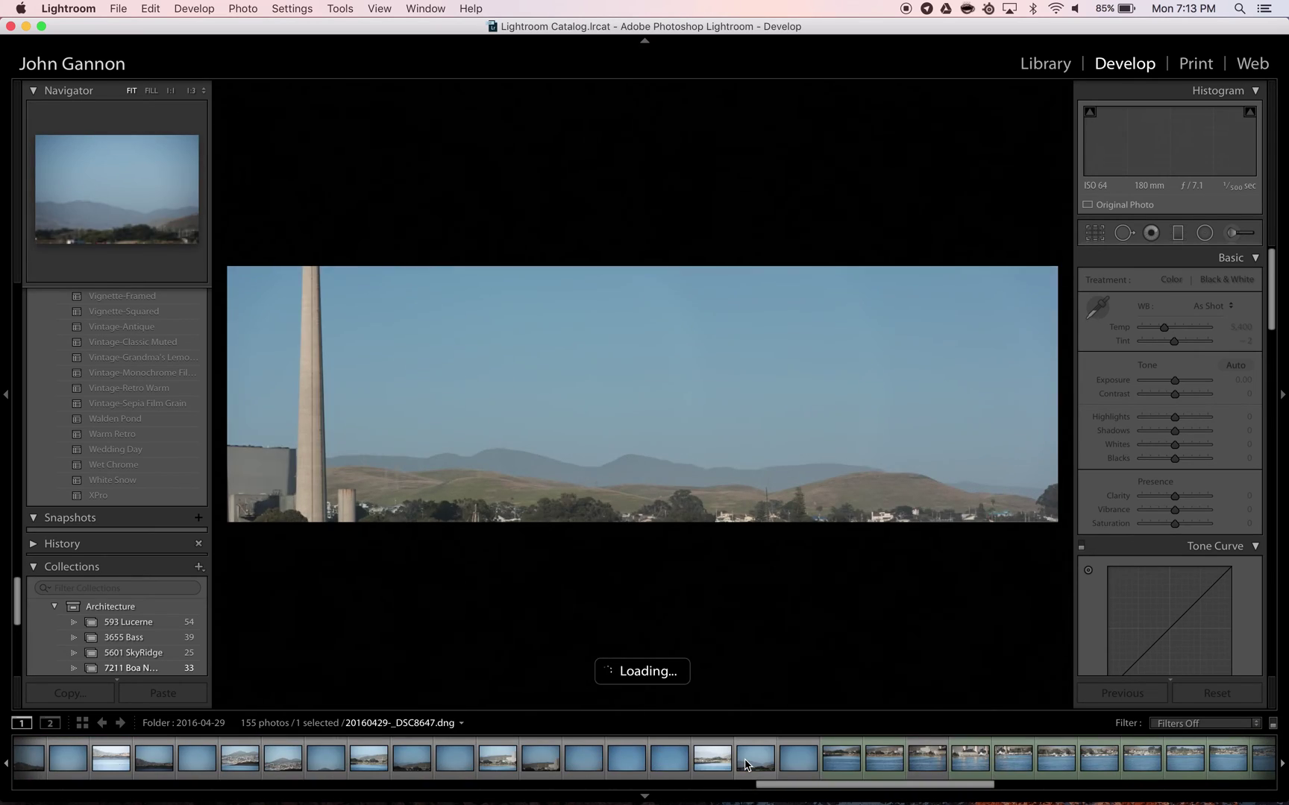
scroll(749, 761, down, 5)
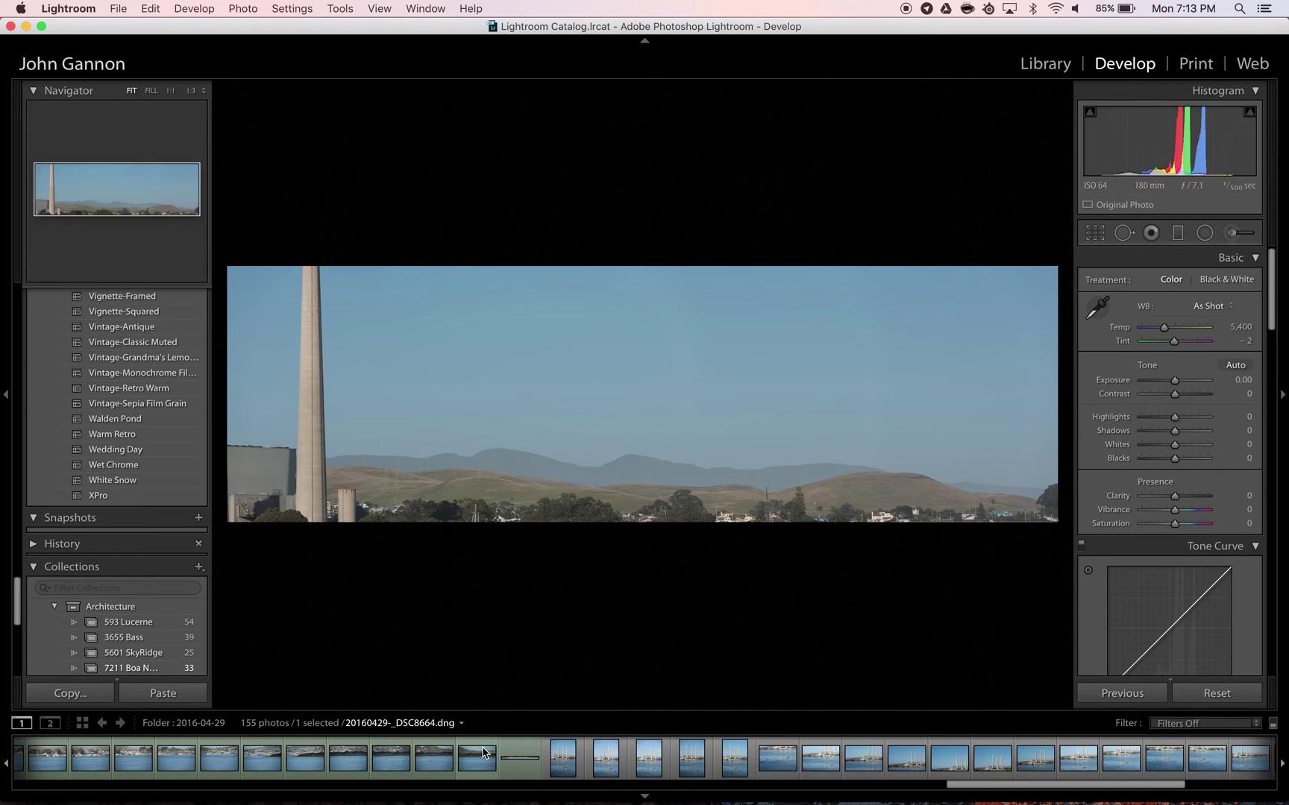
click(521, 758)
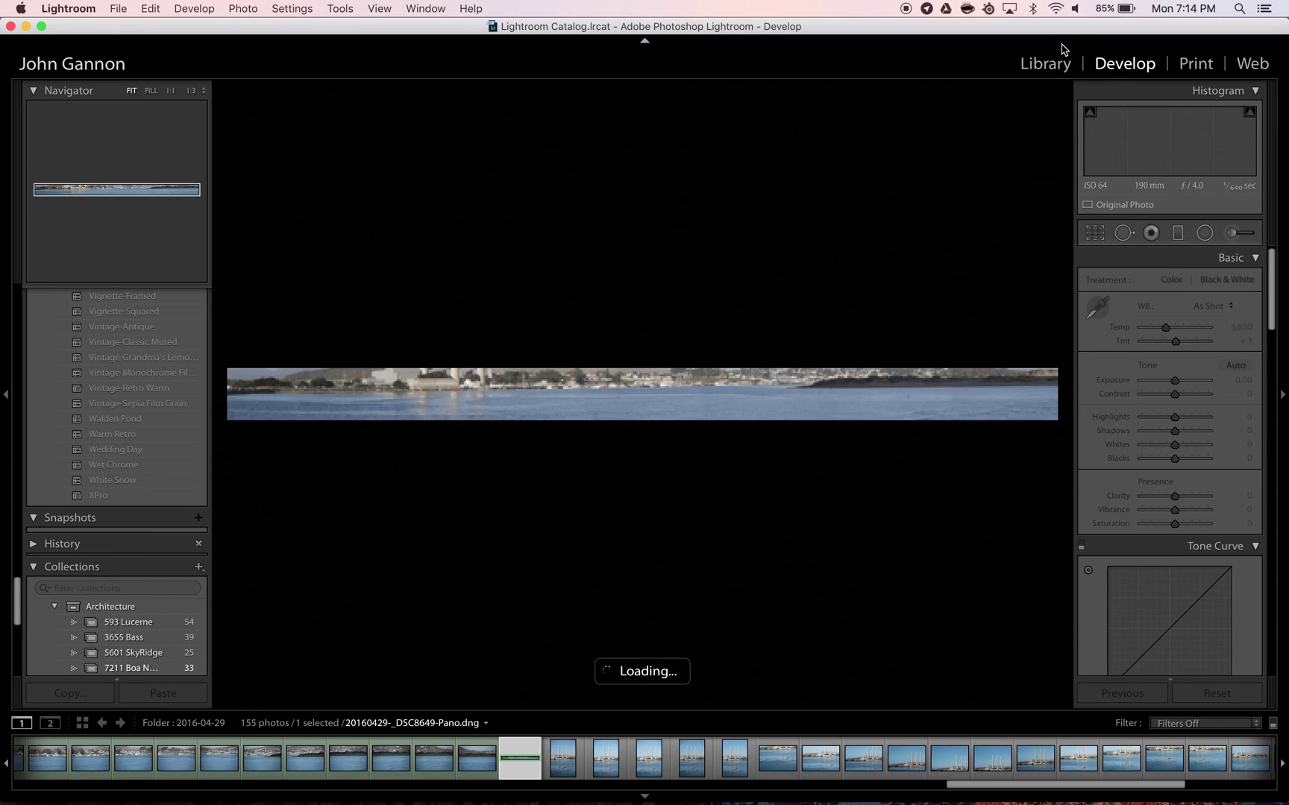
click(1047, 64)
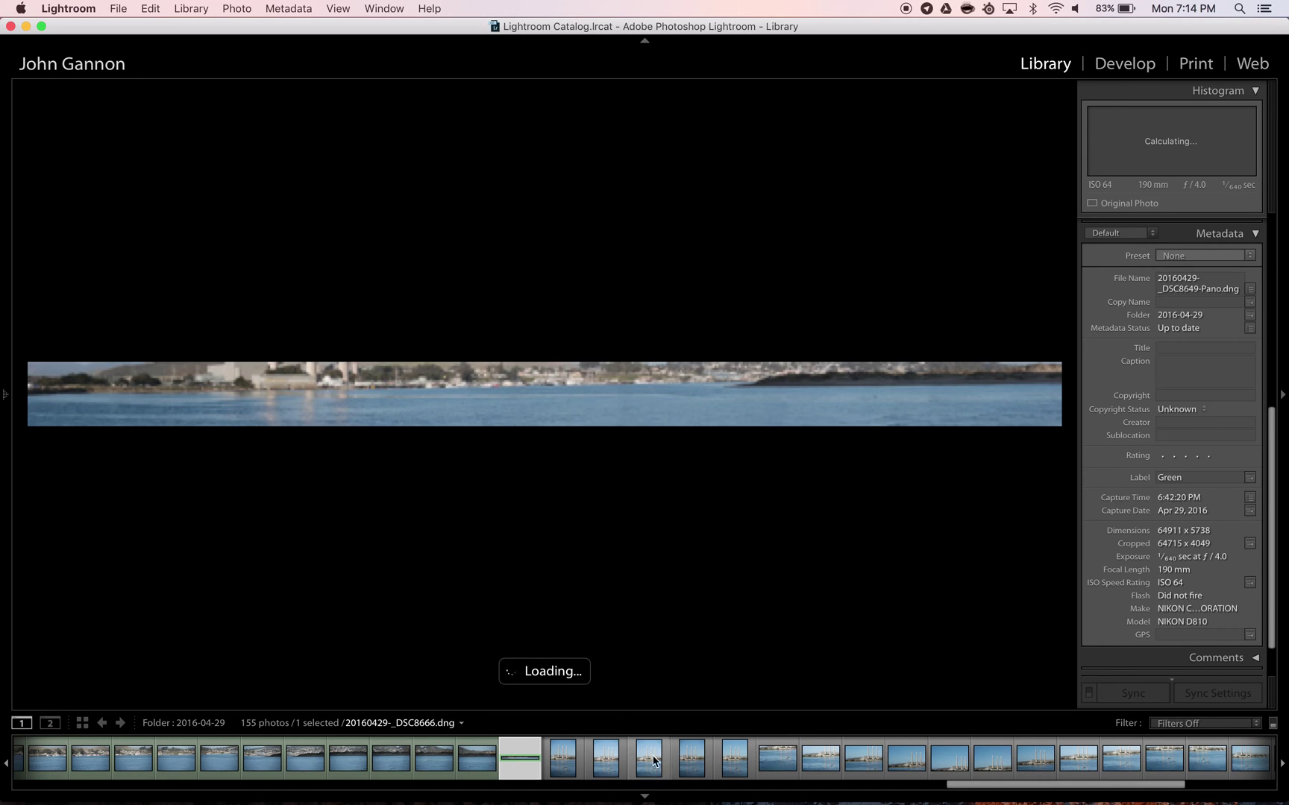
Look through the last source frames of the harbor panorama, reopen _DSC8649-Pano.dng and zoom in on its waterfront buildings
scroll(664, 766, down, 2)
scroll(665, 765, down, 10)
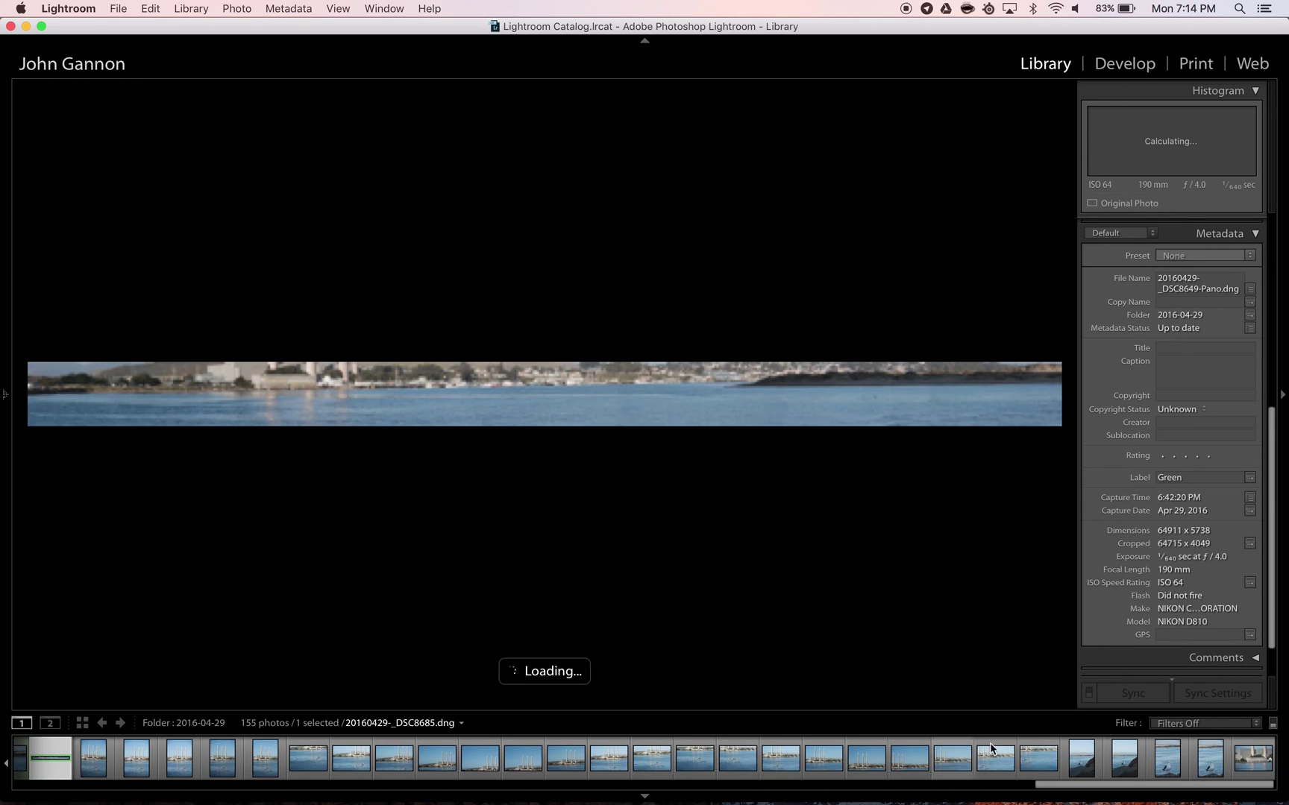
scroll(1119, 759, up, 18)
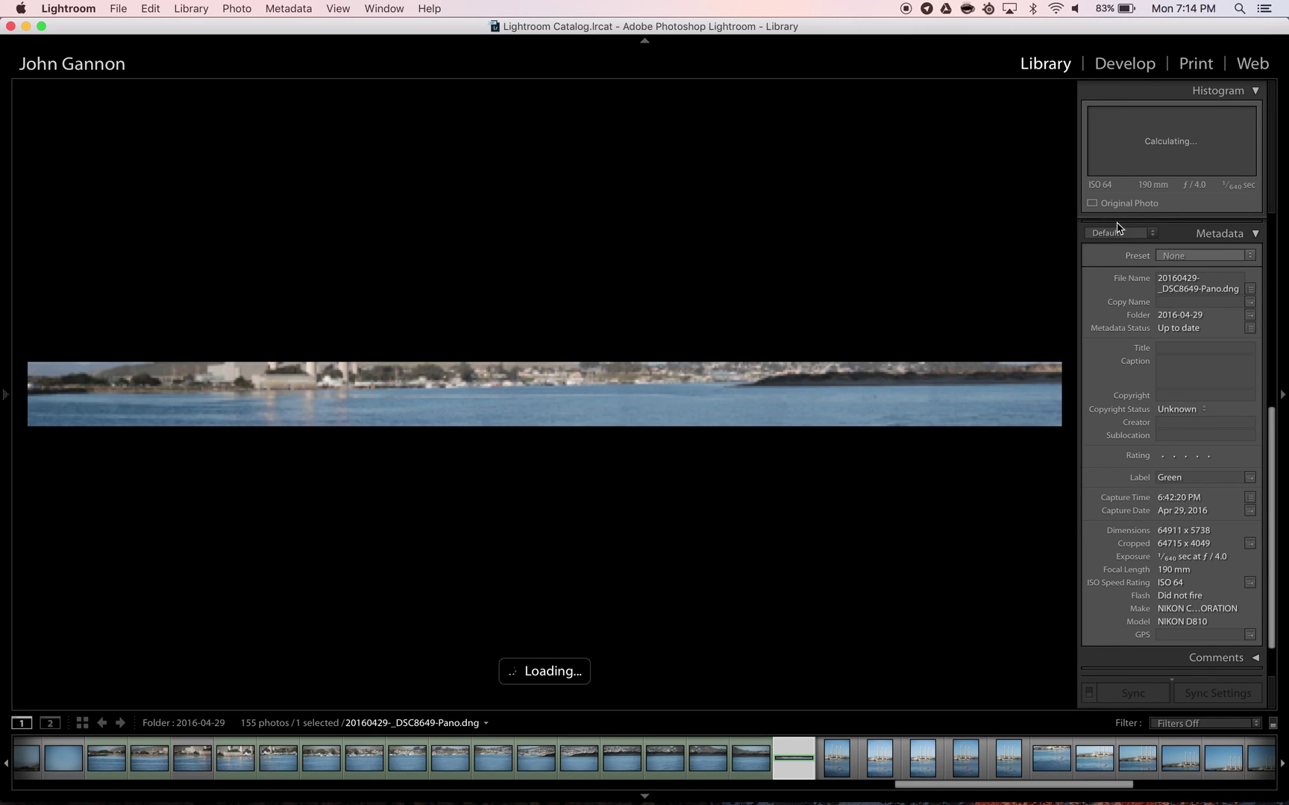
click(755, 754)
key(Left)
key(Left)
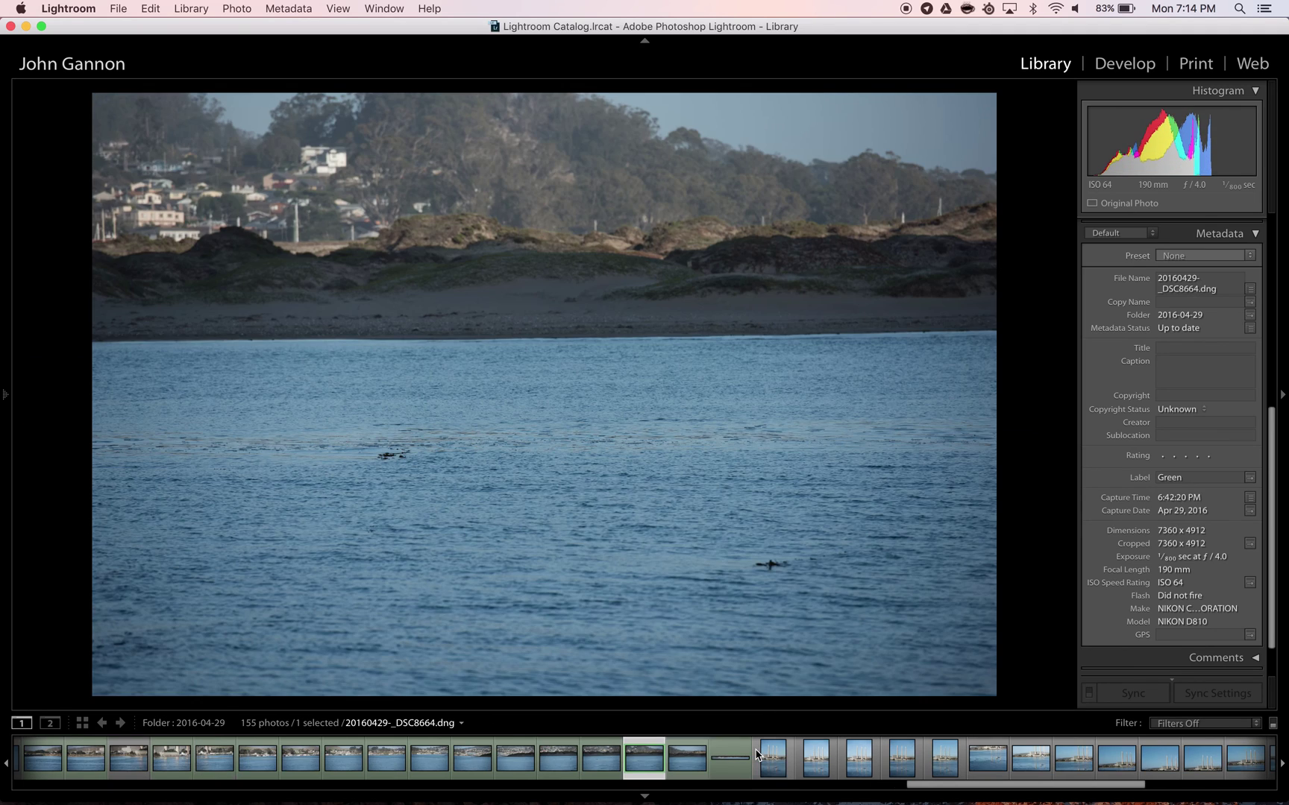
key(Left)
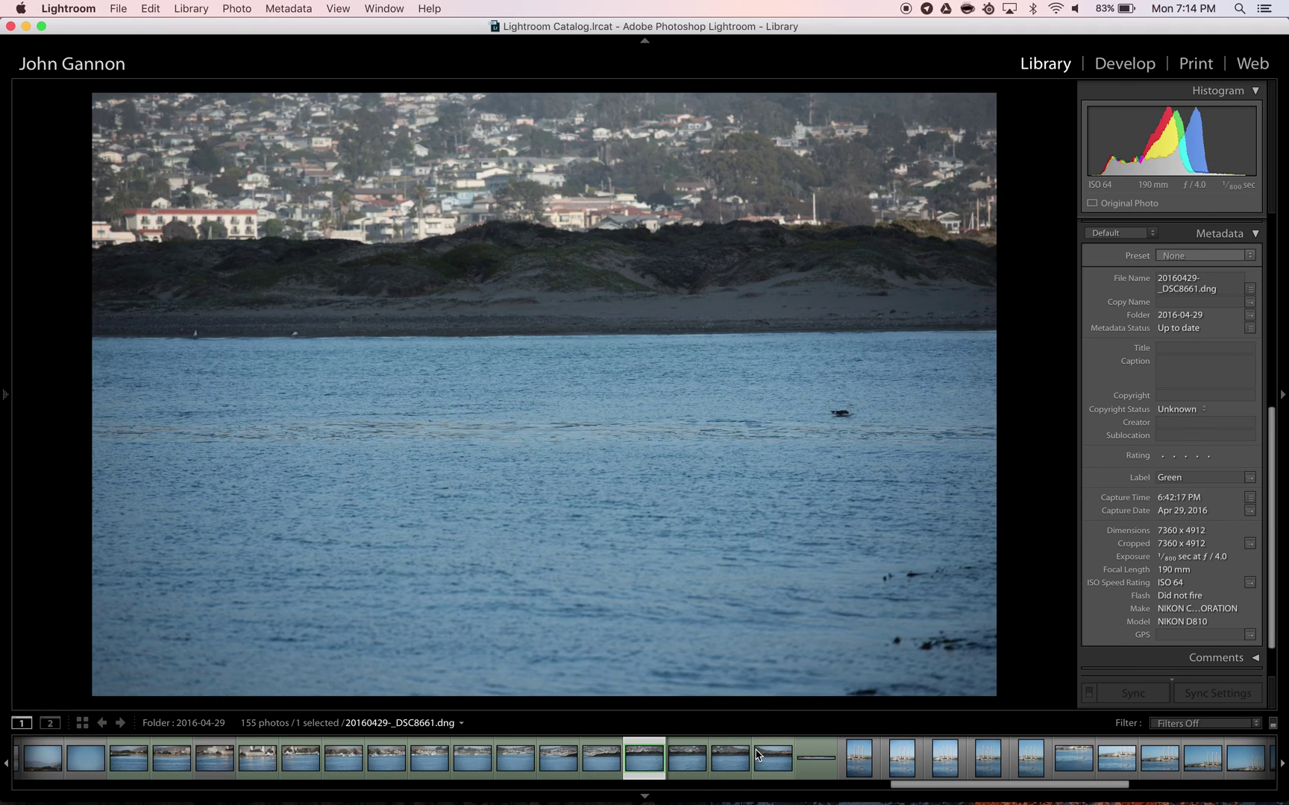
click(815, 771)
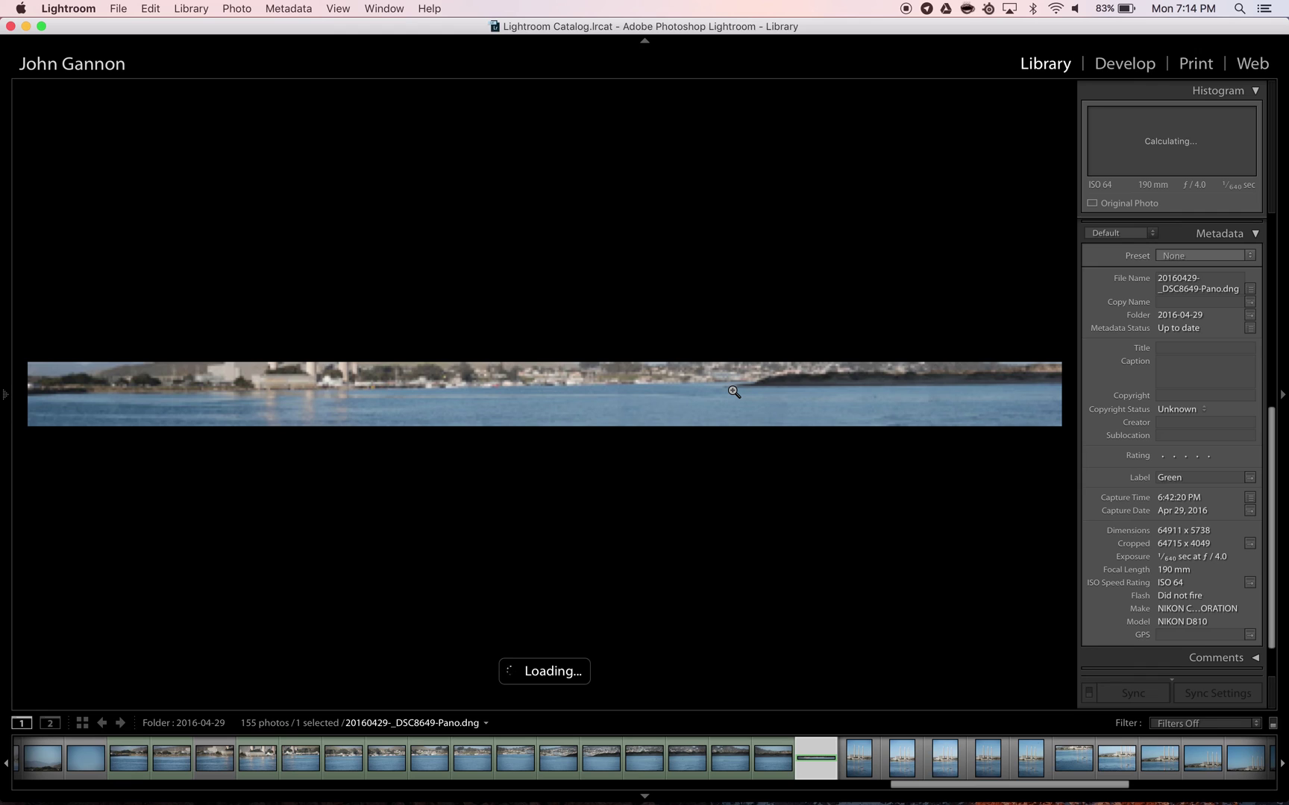
click(284, 386)
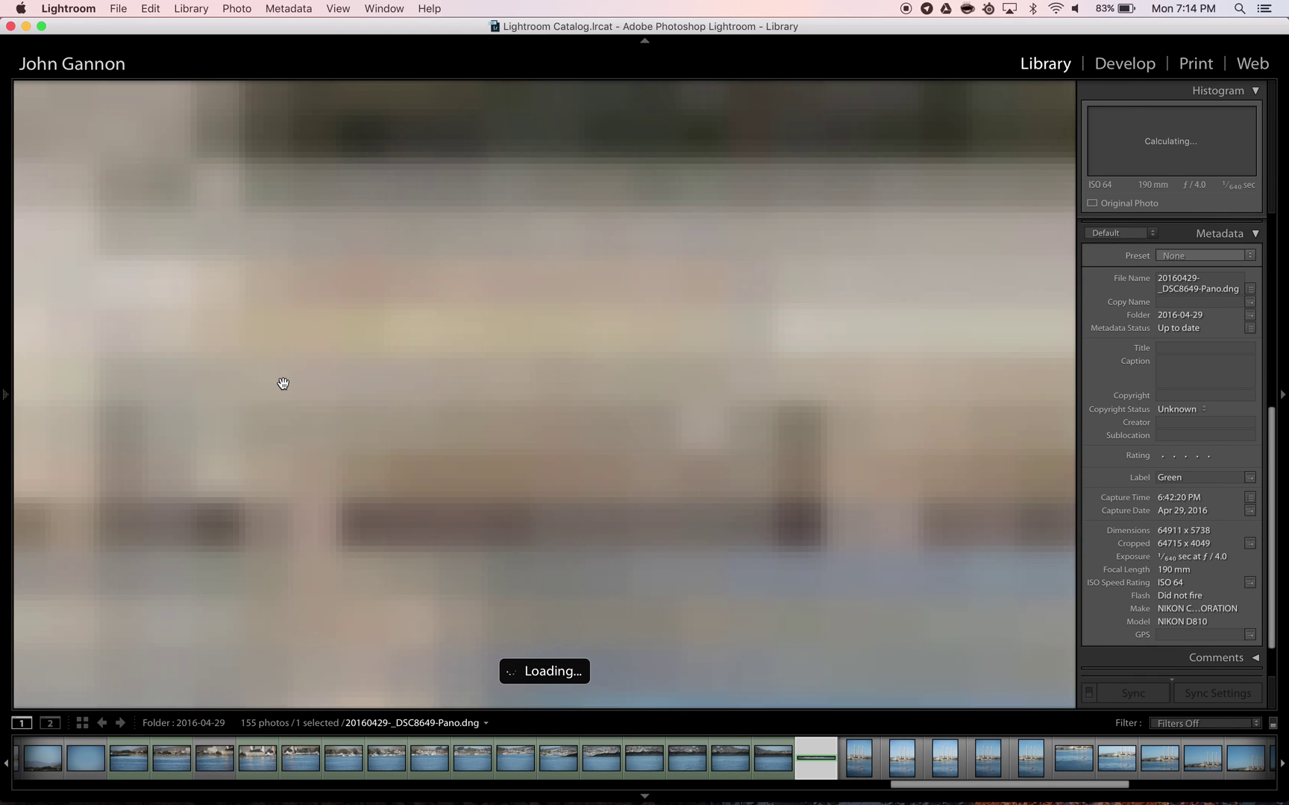